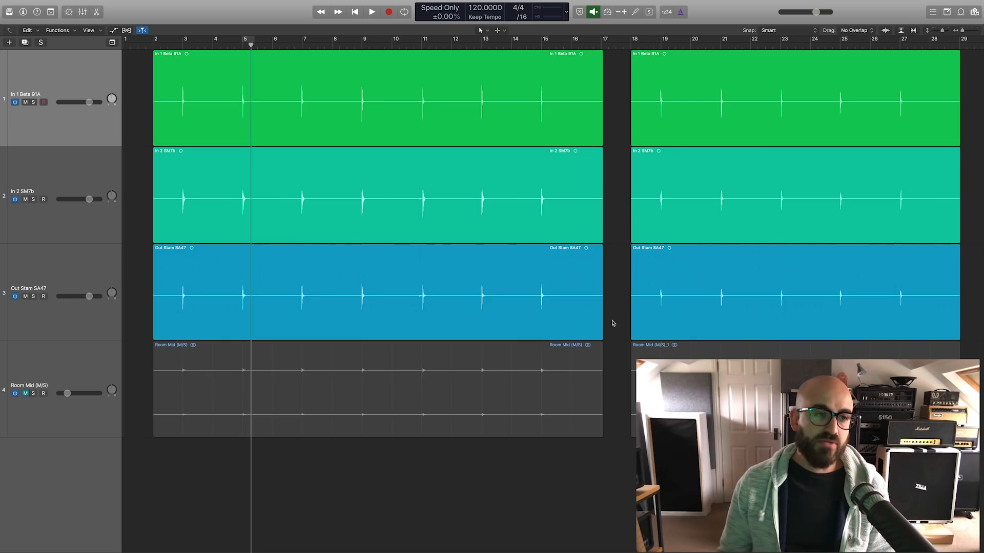
# Select the Out Stam SA47 track, turn on cycling over the kick hit at bar 5 and play the loop.
pyautogui.press('Down')
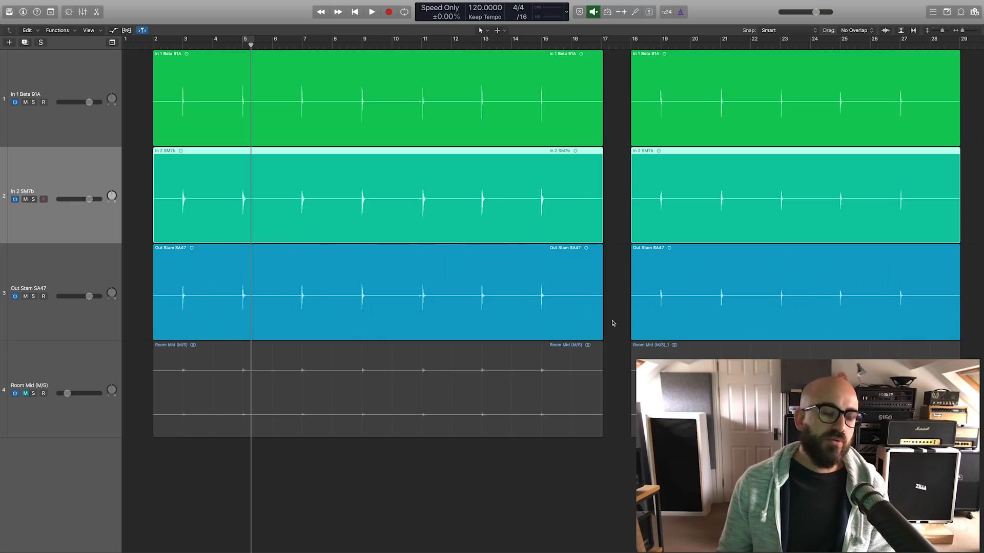
pyautogui.click(612, 323)
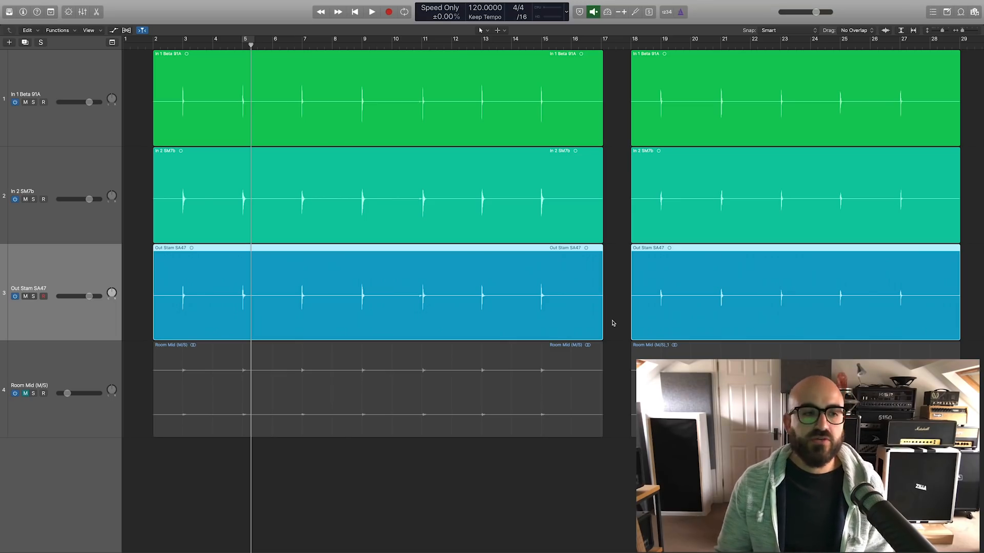
pyautogui.press('c')
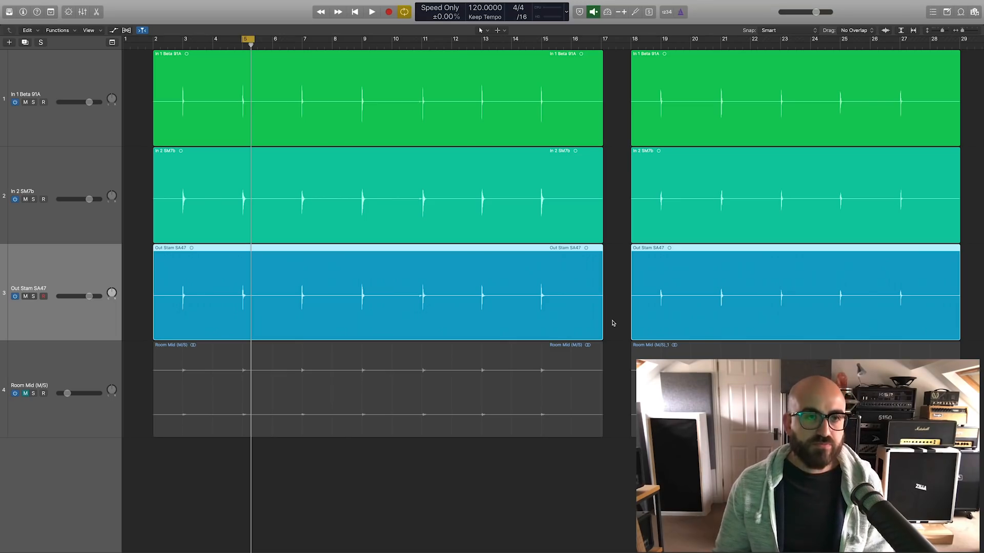
pyautogui.press('space')
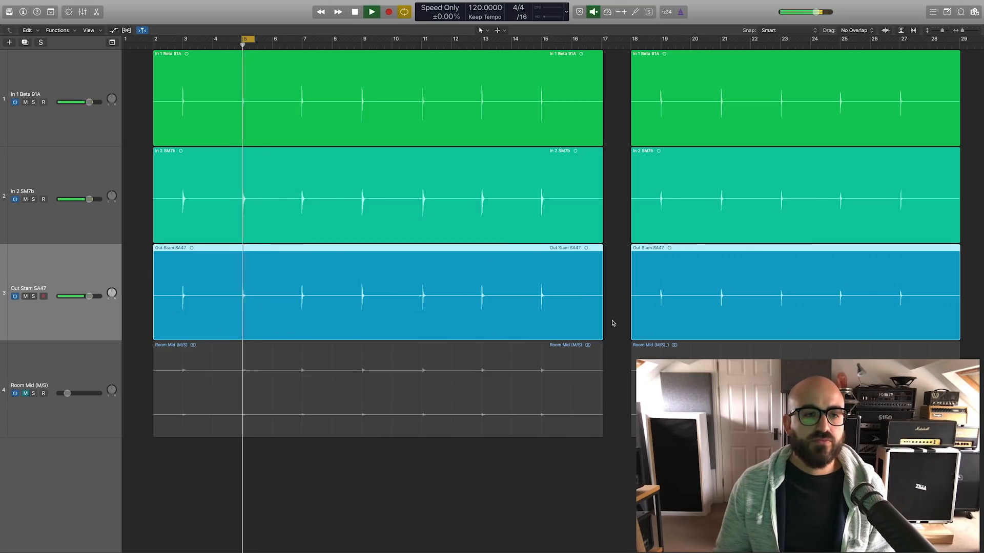
pyautogui.press('space')
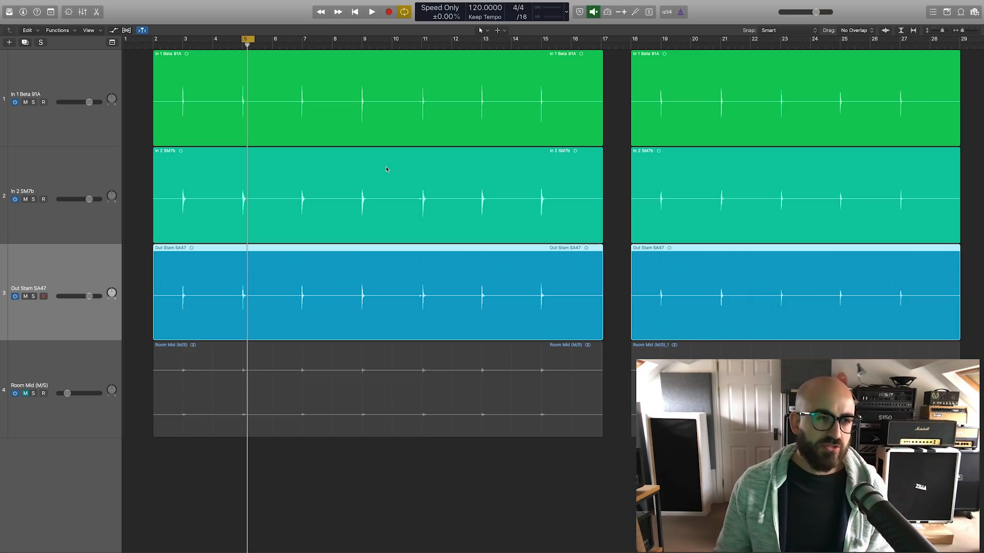
# Audition the In 1 Beta 91A, In 2 SM7b and Out Stam SA47 tracks one by one in solo, and clear the solo.
pyautogui.click(34, 103)
pyautogui.press('space')
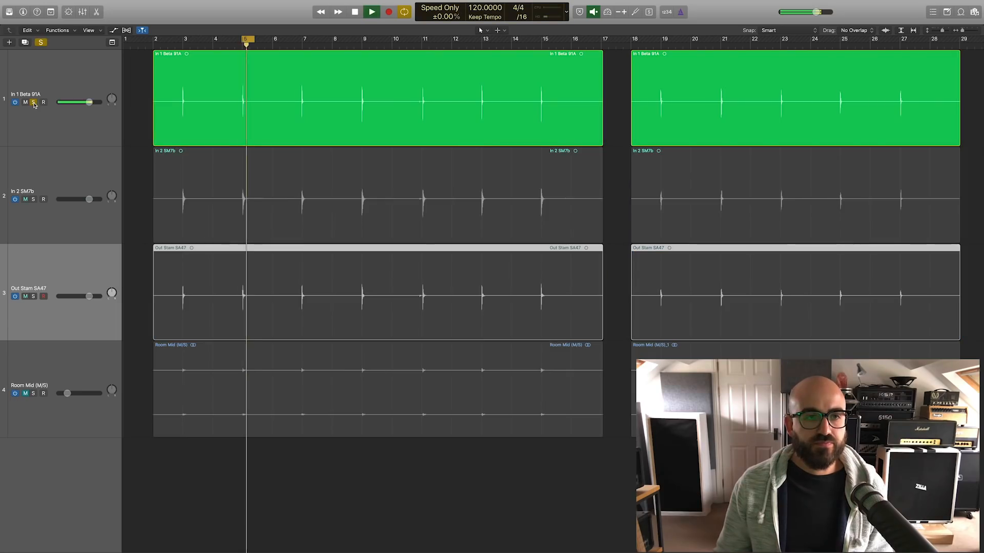
pyautogui.click(33, 199)
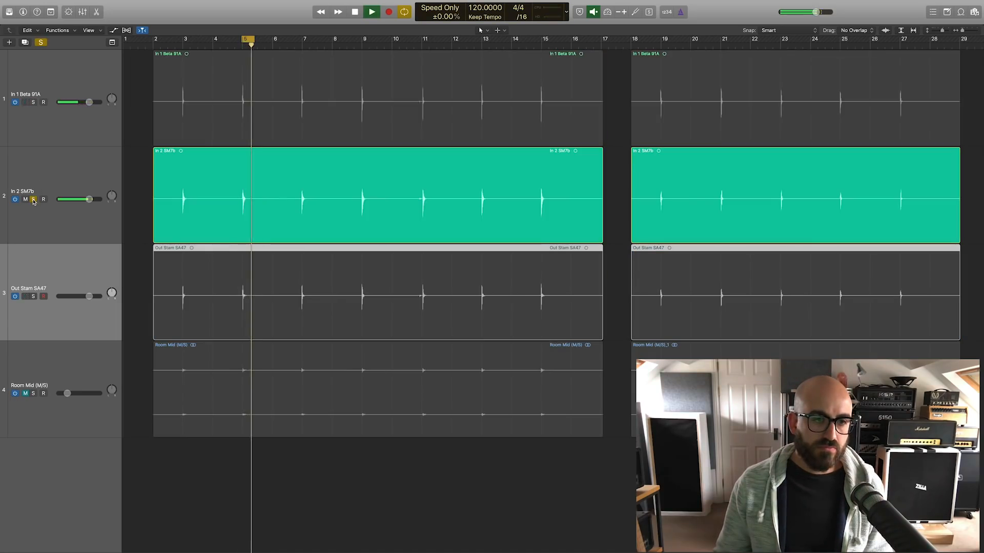
pyautogui.click(32, 297)
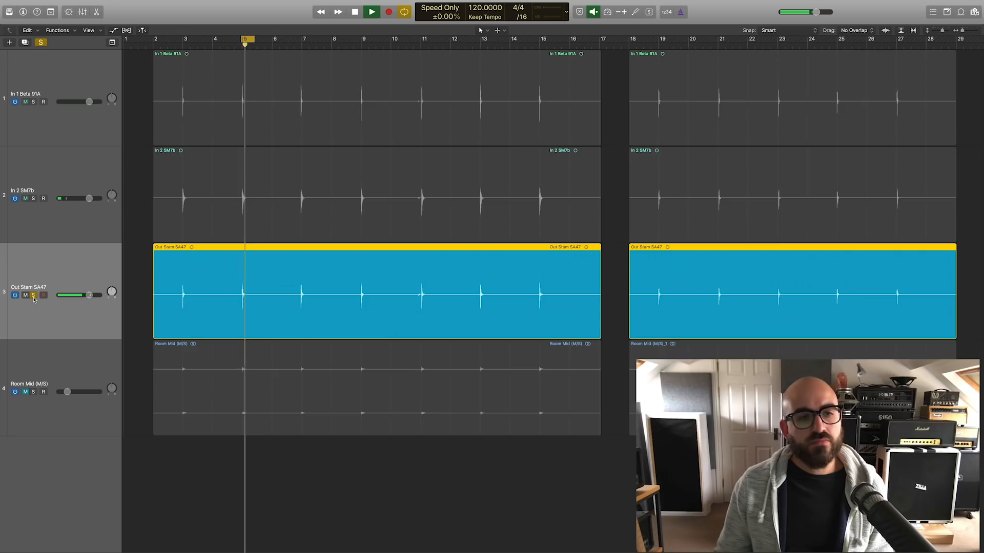
pyautogui.press('space')
pyautogui.click(34, 296)
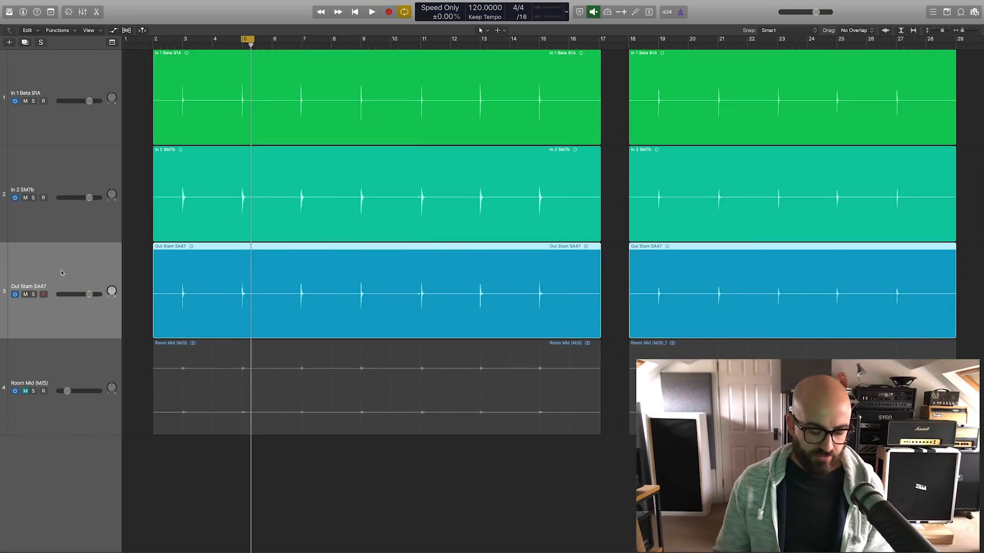
# Open the Gain plug-in on the In 2 SM7b channel and turn off its Phase Invert.
pyautogui.press('x')
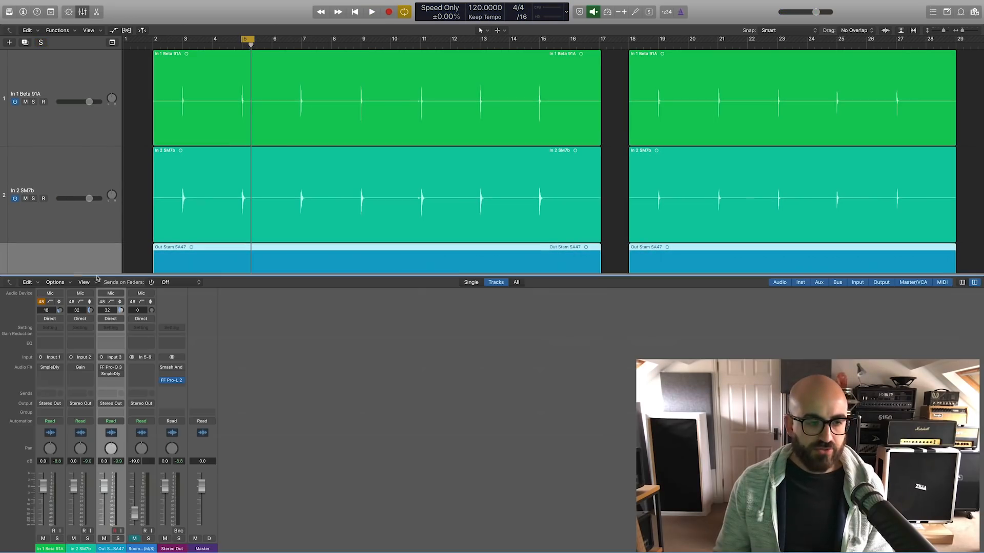
pyautogui.click(81, 368)
pyautogui.press('x')
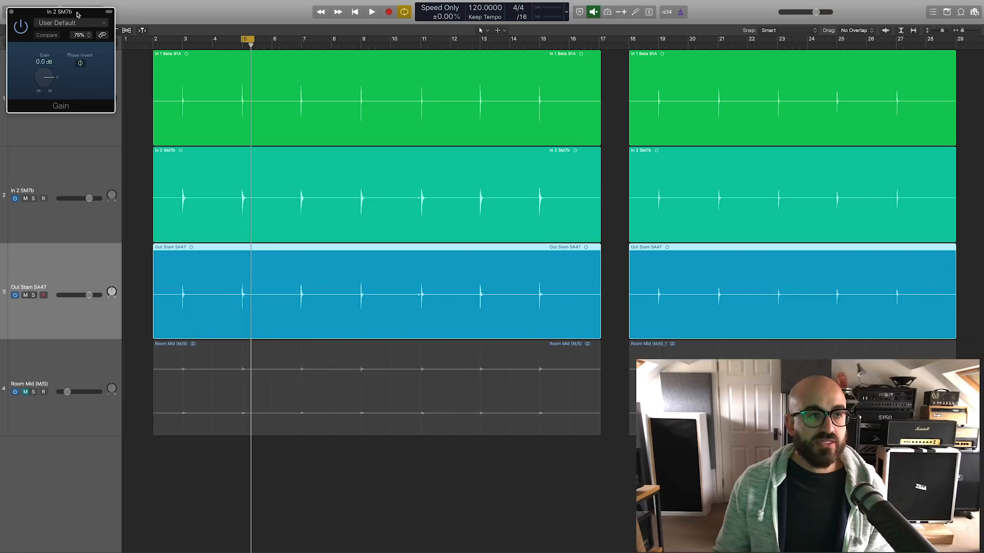
pyautogui.moveTo(79, 14); pyautogui.dragTo(485, 157)
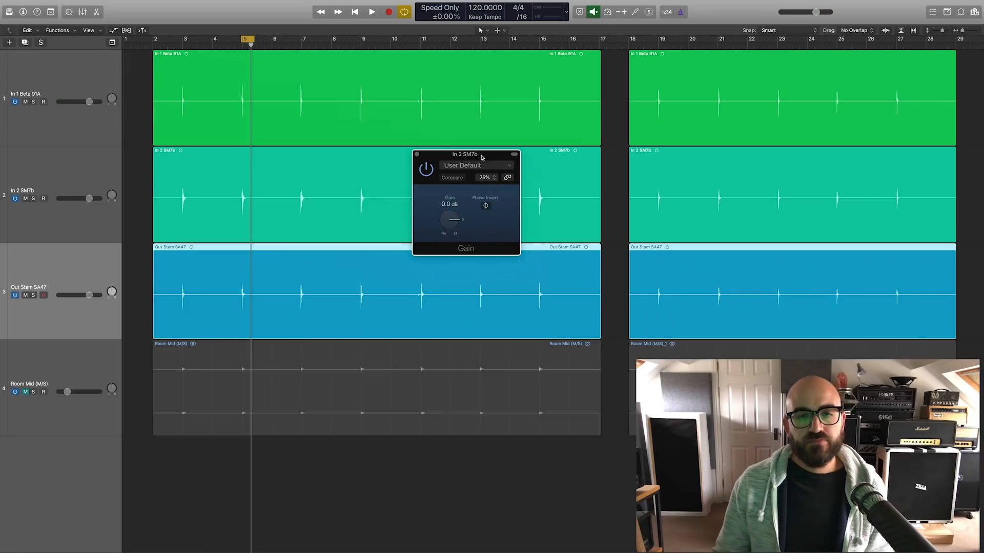
pyautogui.click(486, 206)
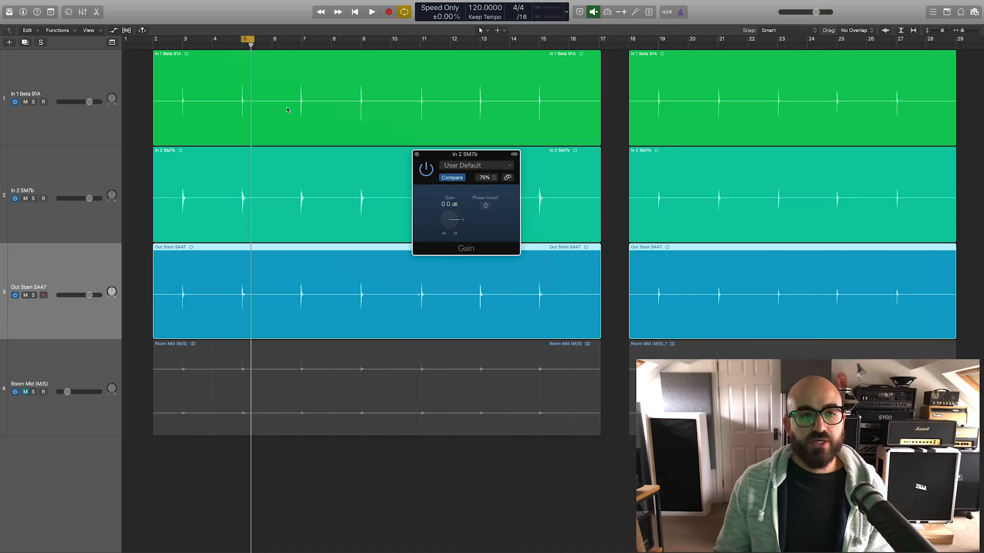
# Examine the kick waveforms of all three mics at bar 5, placing the playhead at the start of the Beta 91A transient.
pyautogui.click(240, 46)
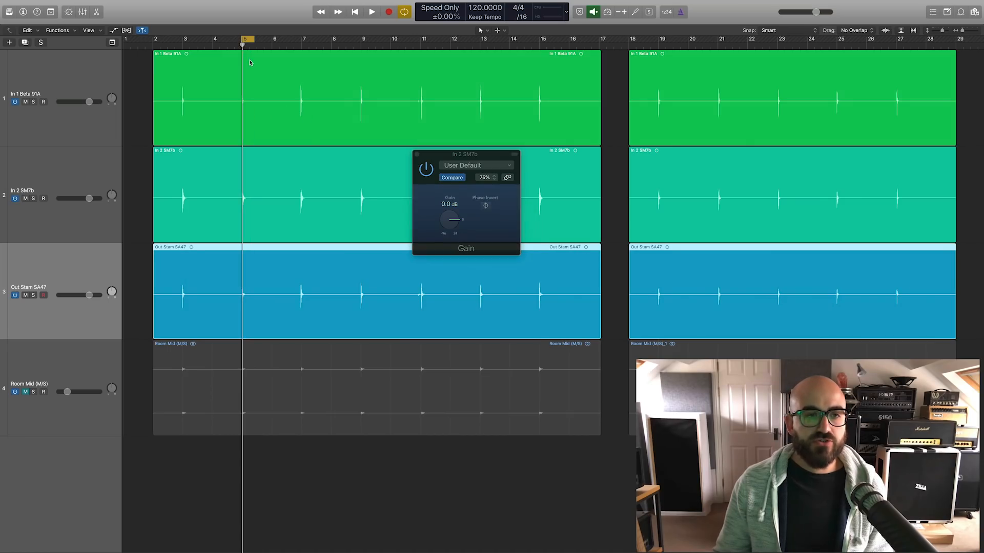
pyautogui.scroll(15, 249, 75)
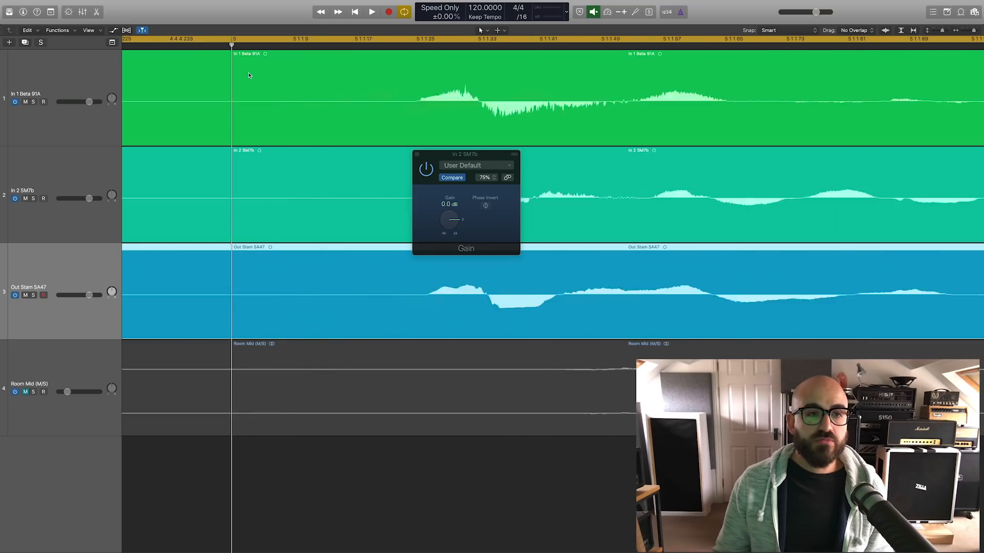
pyautogui.scroll(3, 249, 74)
pyautogui.moveTo(496, 154); pyautogui.dragTo(229, 124)
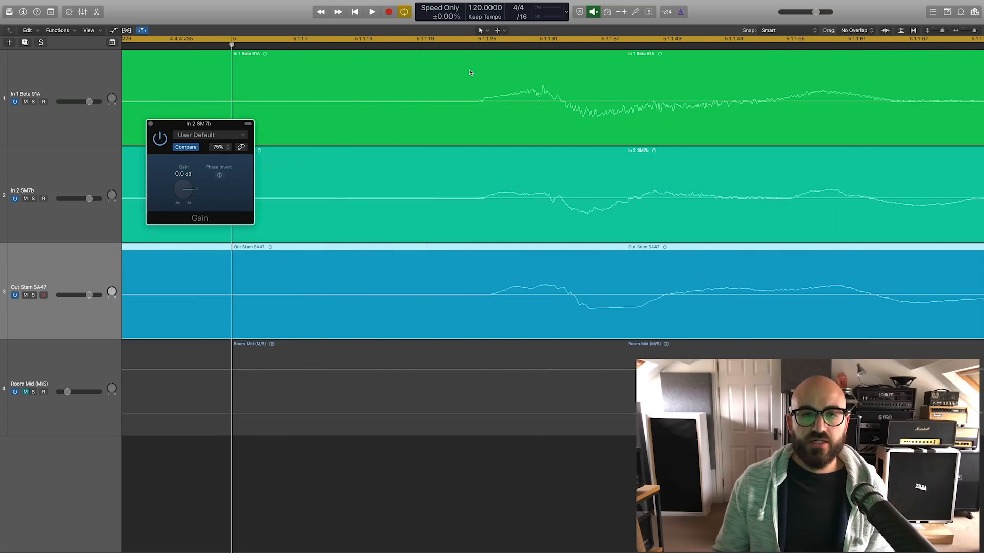
pyautogui.click(477, 46)
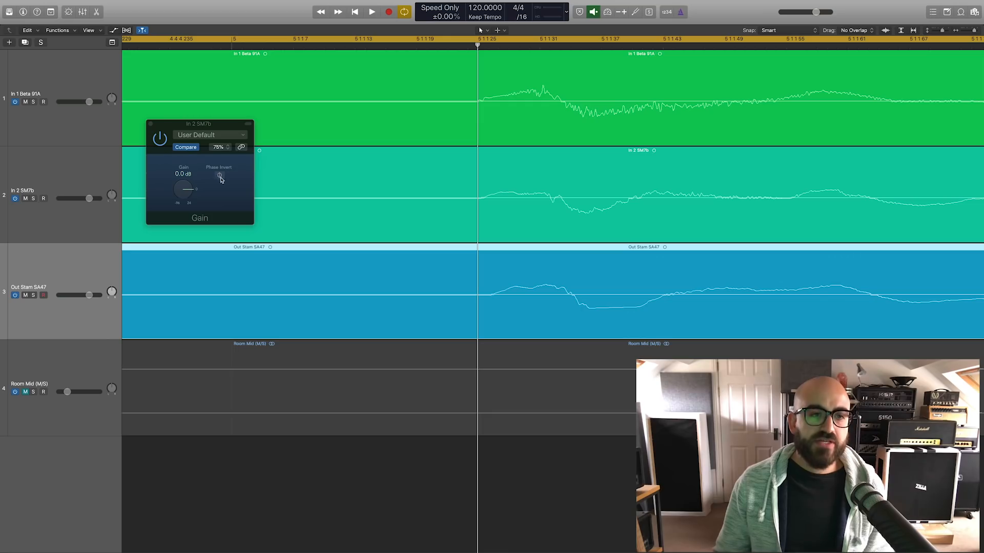
# Select the In 2 SM7b track and mute the Out Stam SA47 track, keeping the whole bar 5 loop in view.
pyautogui.click(89, 177)
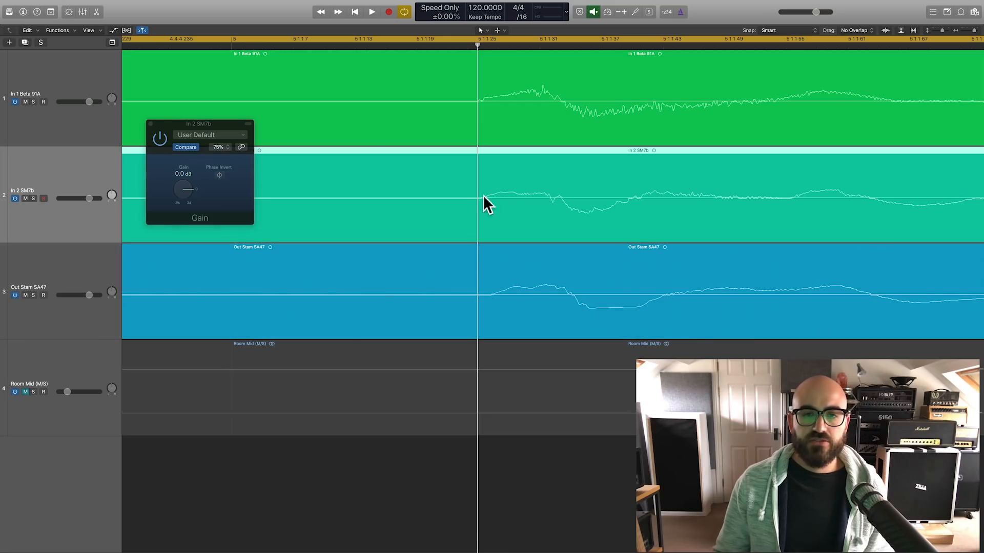
pyautogui.click(26, 296)
pyautogui.press('super+Left')
pyautogui.press('super+Left')
pyautogui.press('super+Left')
pyautogui.press('super+Left')
pyautogui.press('super+Left')
pyautogui.press('super+Left')
pyautogui.press('super+Left')
pyautogui.press('super+Left')
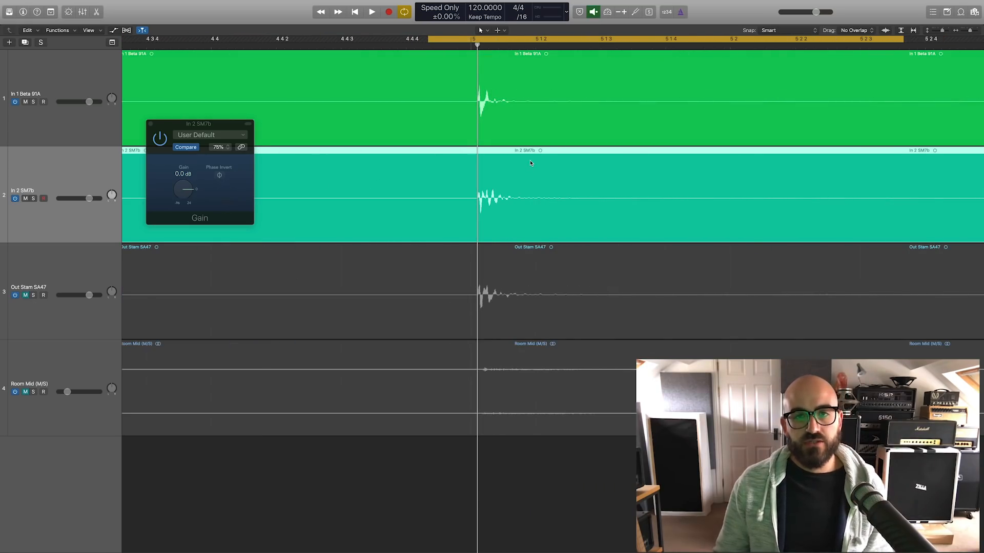
pyautogui.press('super+Left')
pyautogui.press('super+Left')
pyautogui.press('super+Left')
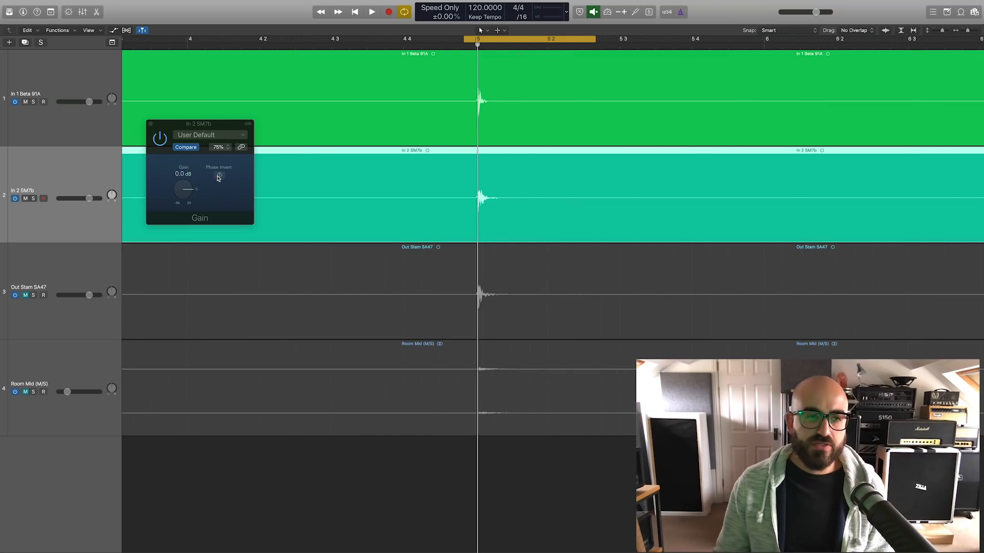
# Play the two inside kick mics in the loop and toggle Phase Invert on In 2 SM7b to compare polarities.
pyautogui.press('space')
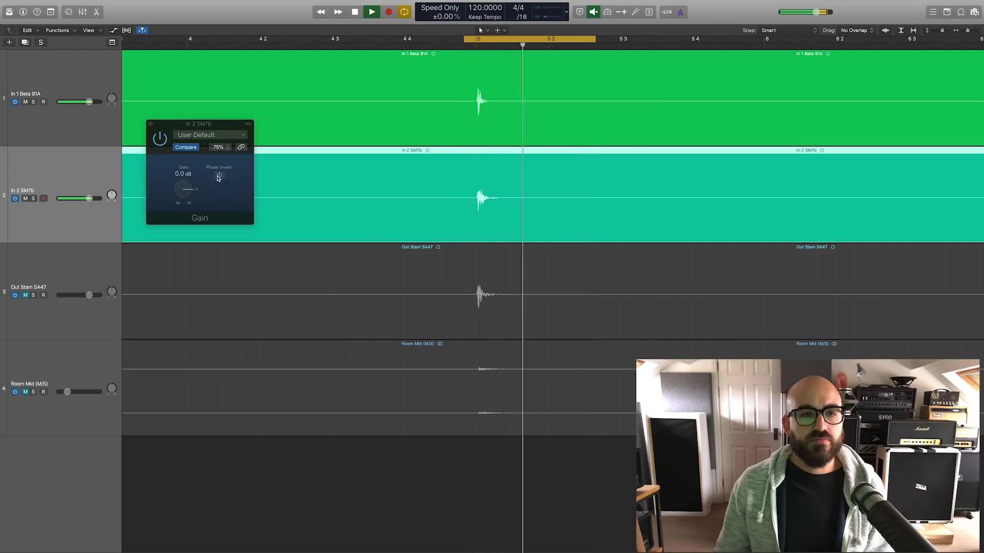
pyautogui.click(219, 177)
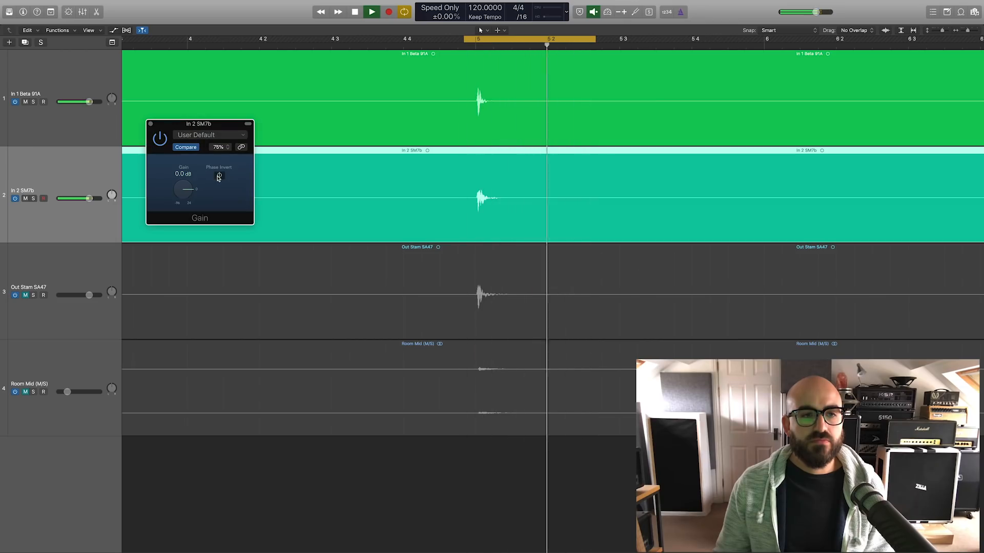
pyautogui.click(218, 177)
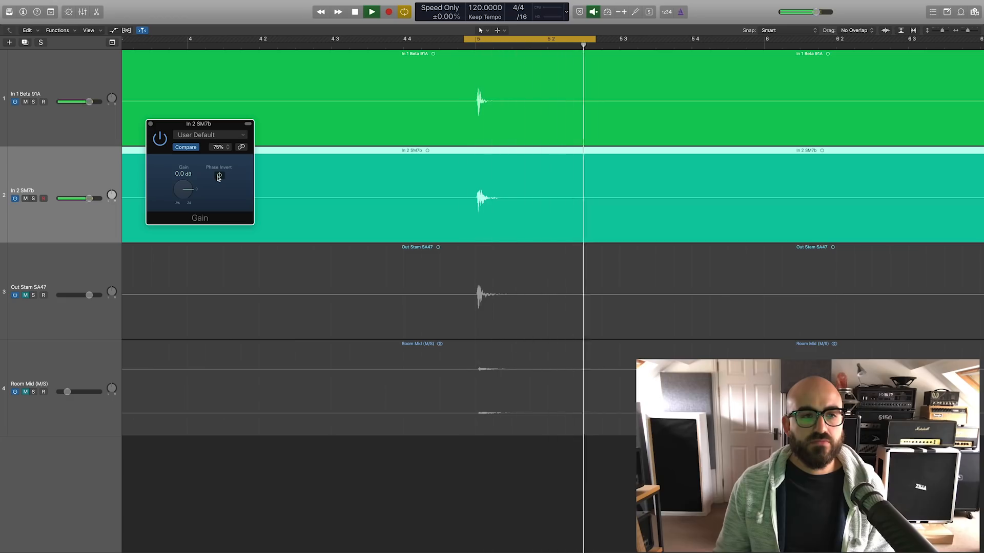
pyautogui.press('space')
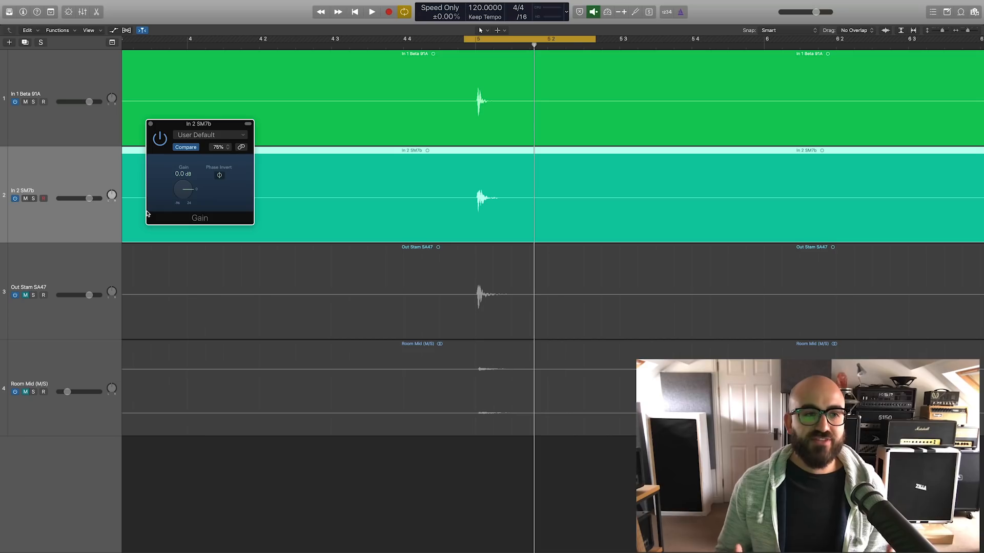
# Lower the In 2 SM7b volume to -3.2 dB during loop playback and toggle its Phase Invert again for comparison.
pyautogui.hscroll(1, 79, 185)
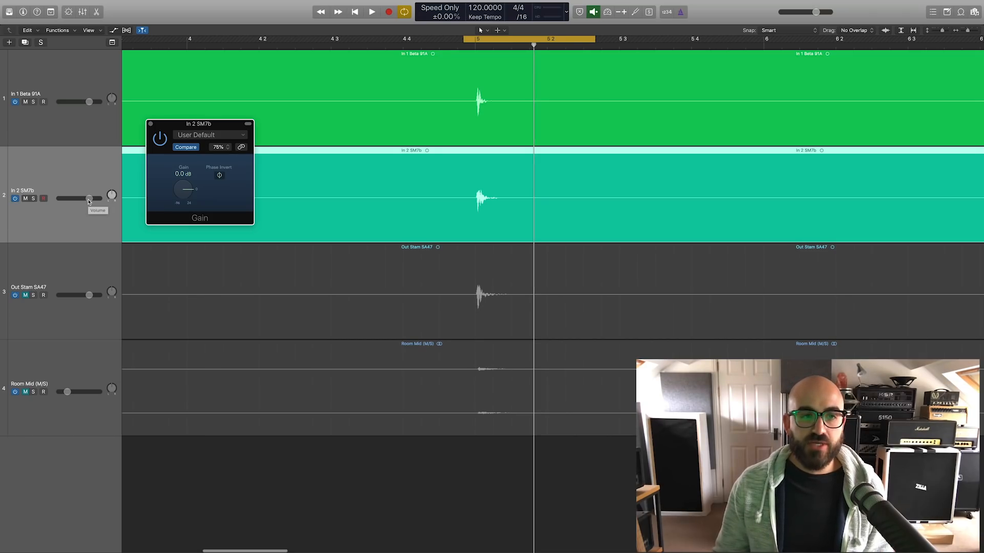
pyautogui.hscroll(1, 88, 201)
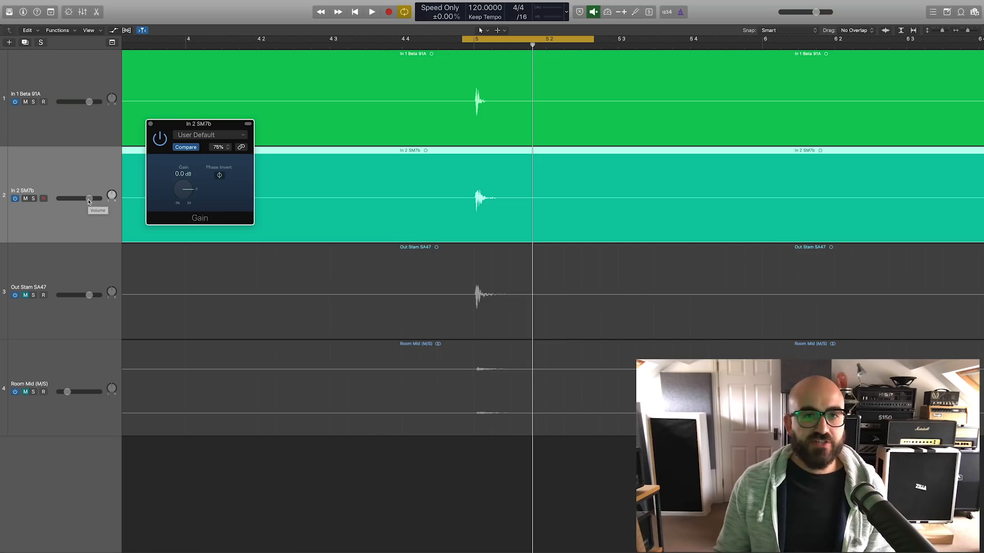
pyautogui.press('space')
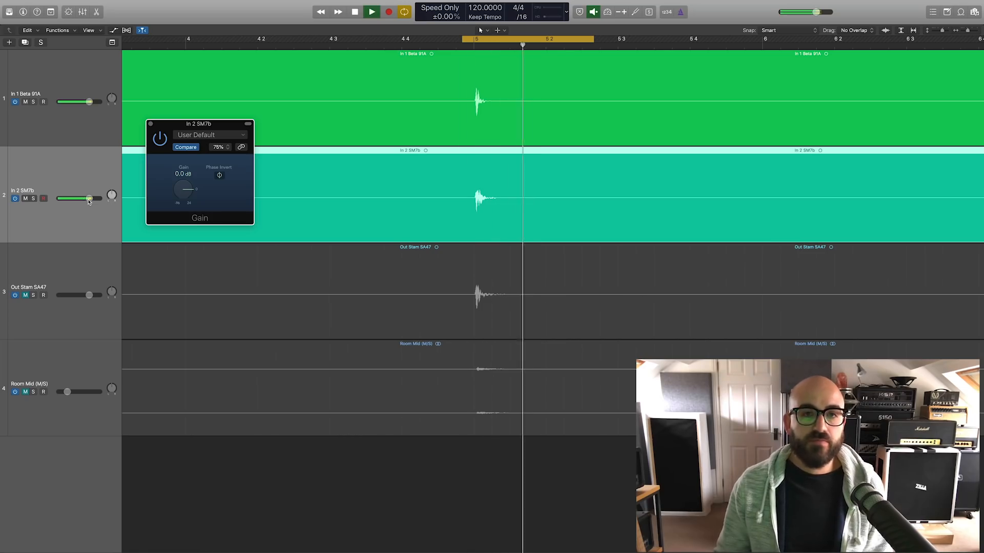
pyautogui.moveTo(88, 201); pyautogui.dragTo(84, 198)
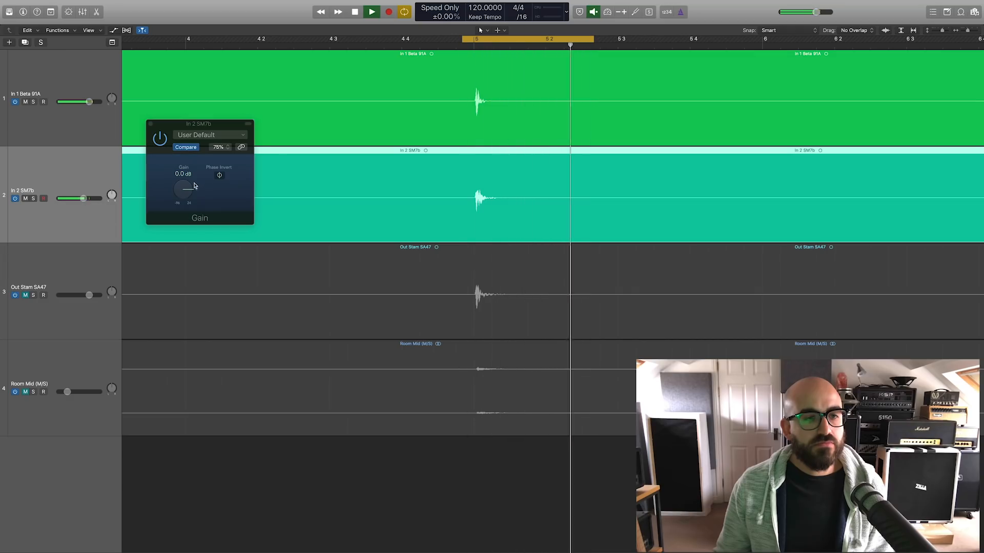
pyautogui.click(218, 176)
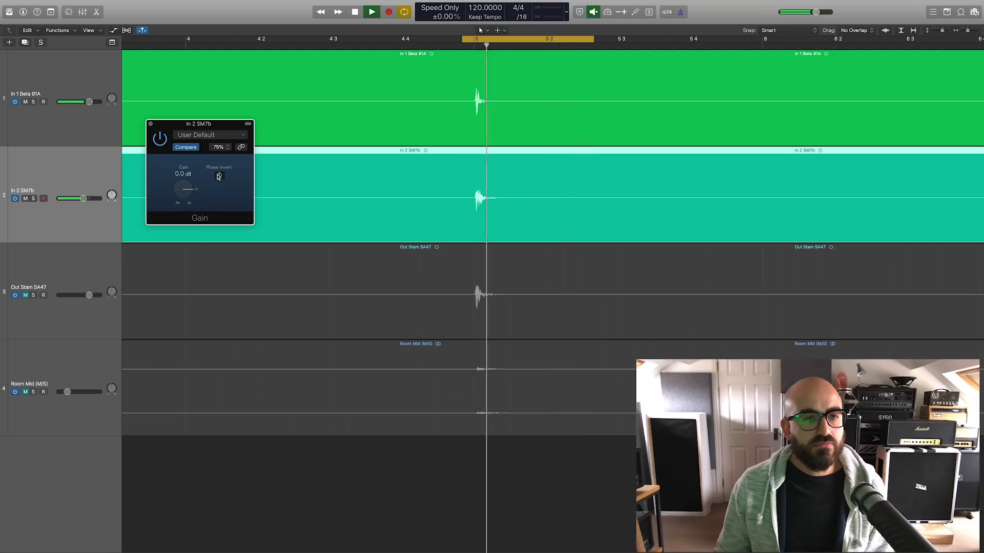
pyautogui.press('space')
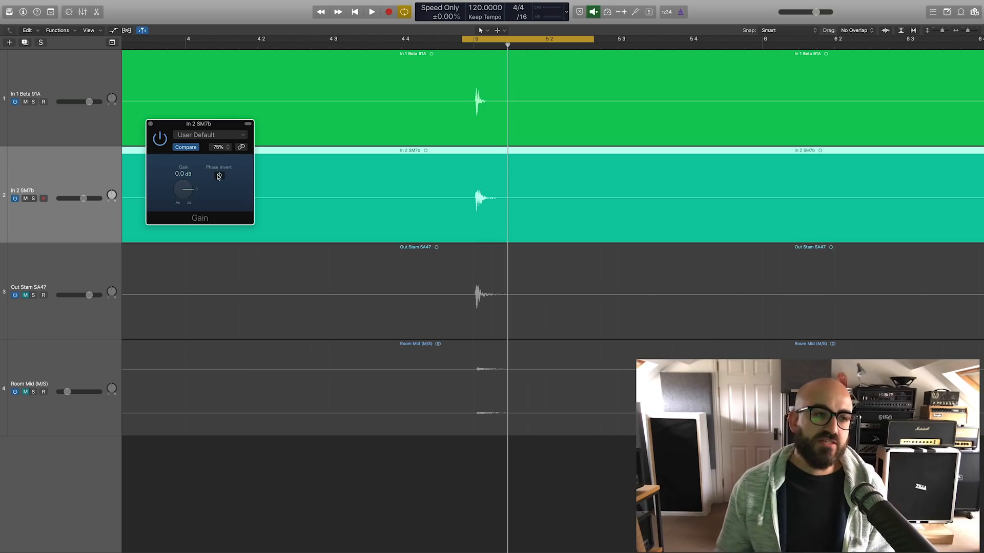
# Close the Gain plug-in, open Sample Delay on the In 1 Beta 91A channel and reset its delay to 0 samples.
pyautogui.click(150, 123)
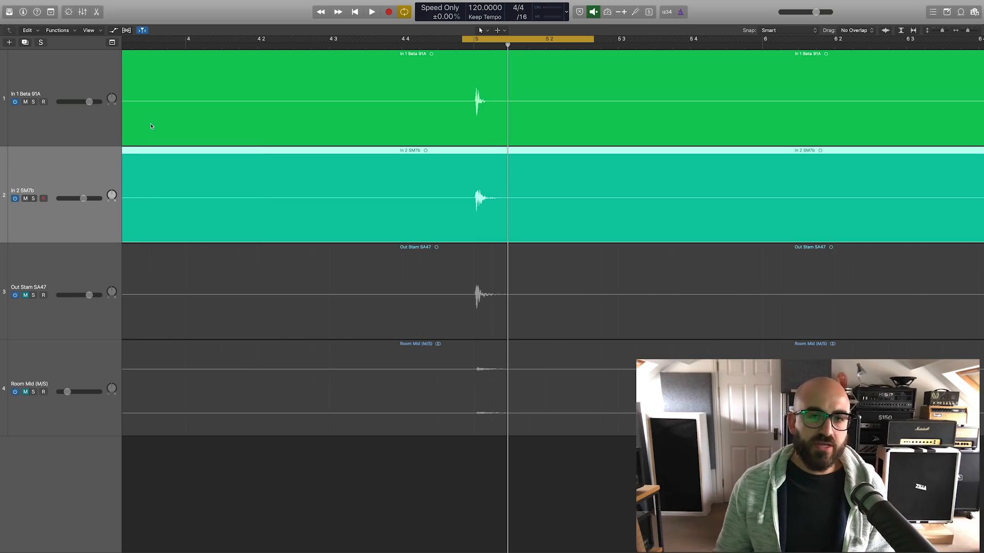
pyautogui.press('x')
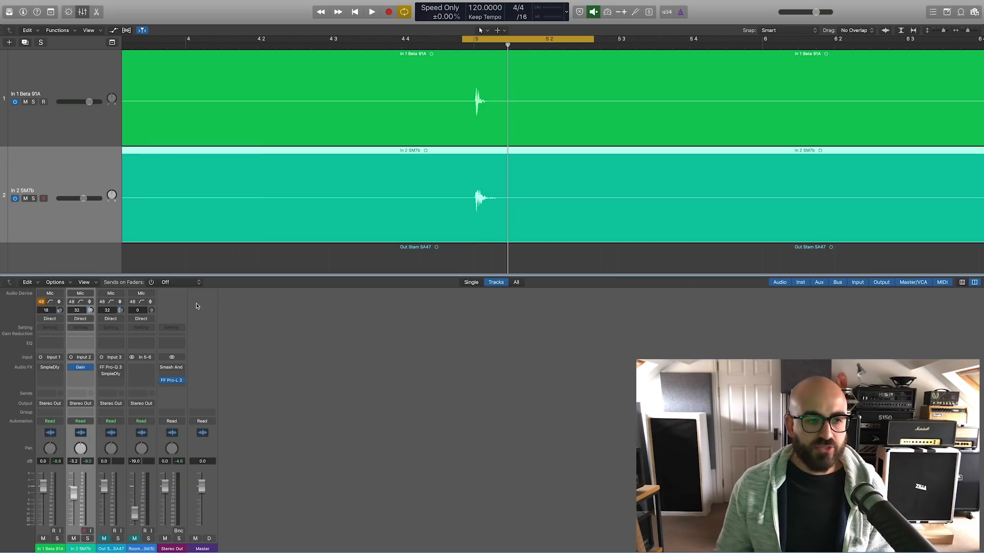
pyautogui.click(50, 369)
pyautogui.press('x')
pyautogui.moveTo(34, 79); pyautogui.dragTo(33, 101)
pyautogui.moveTo(84, 14); pyautogui.dragTo(344, 234)
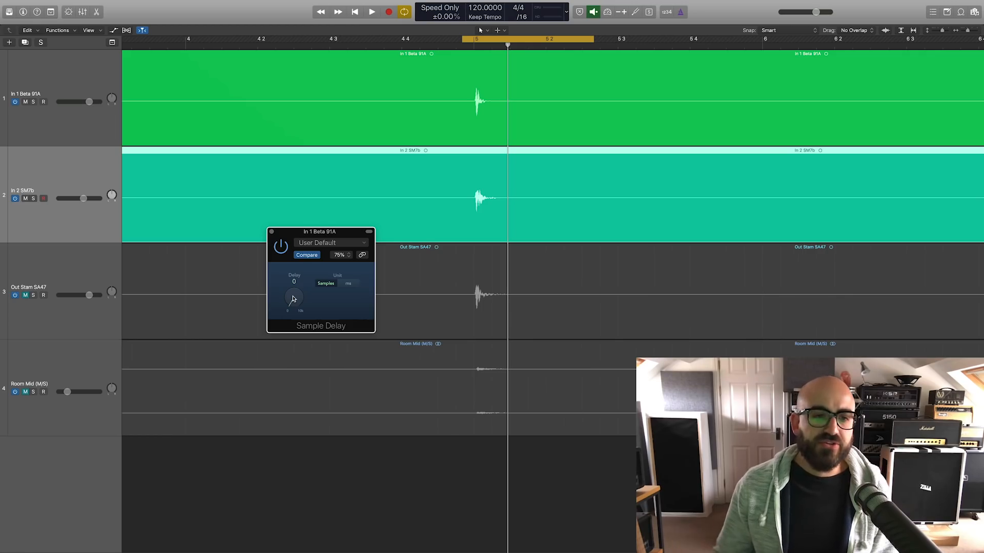
# Raise the Sample Delay on In 1 Beta 91A to 30 samples while listening to the loop.
pyautogui.press('space')
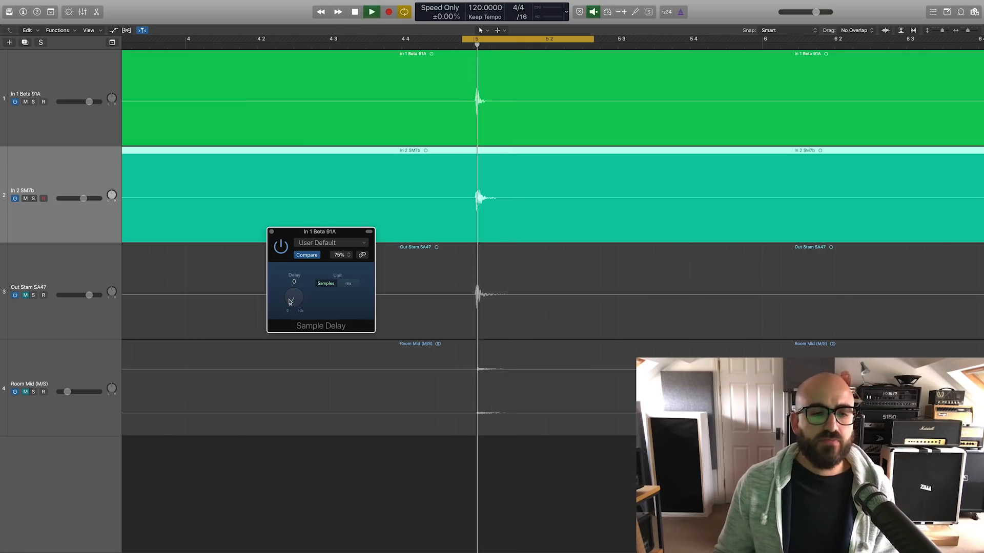
pyautogui.moveTo(289, 302); pyautogui.dragTo(290, 303)
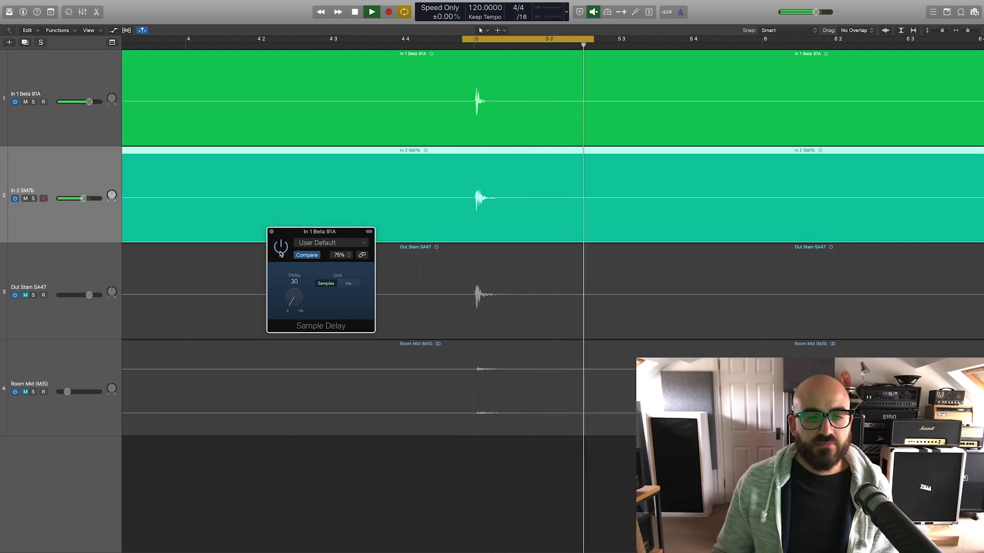
# Replay the loop to audition the delayed In 1 Beta 91A with In 2 SM7b, and close its Sample Delay.
pyautogui.press('space')
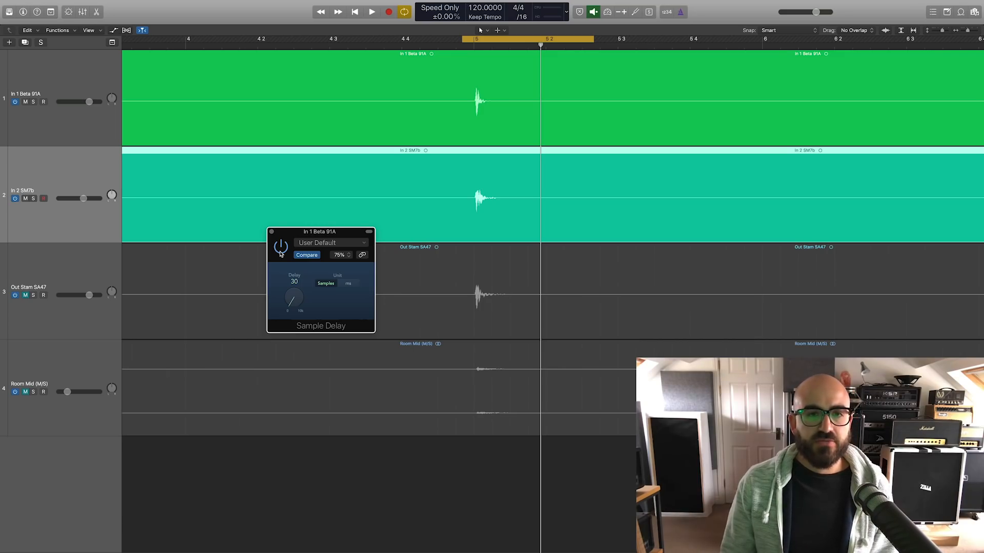
pyautogui.press('space')
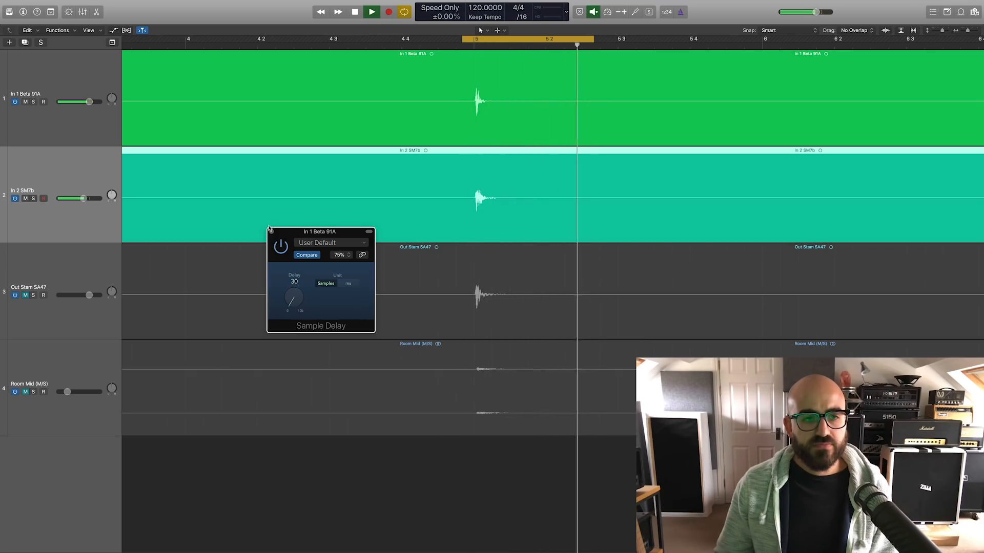
pyautogui.press('space')
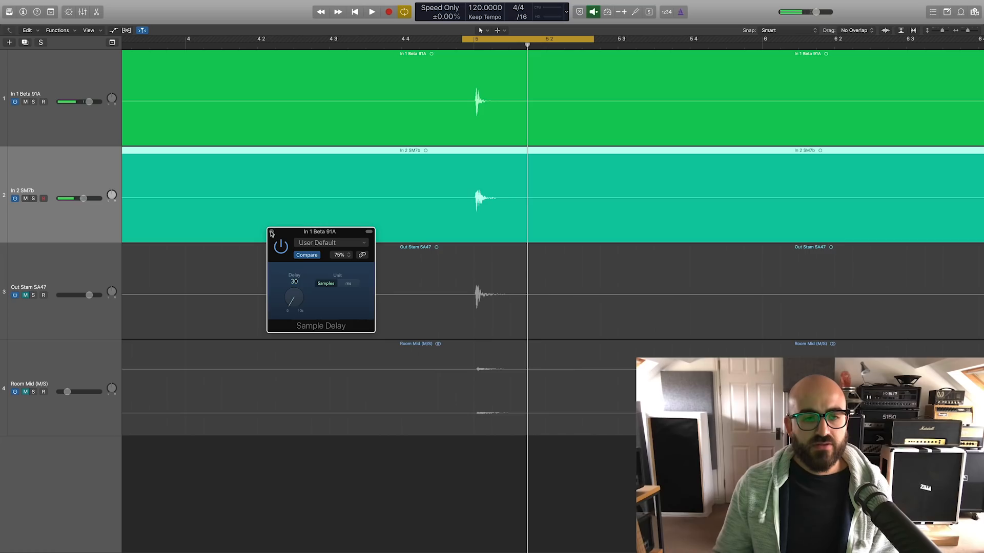
pyautogui.click(272, 232)
pyautogui.hscroll(-2, 272, 240)
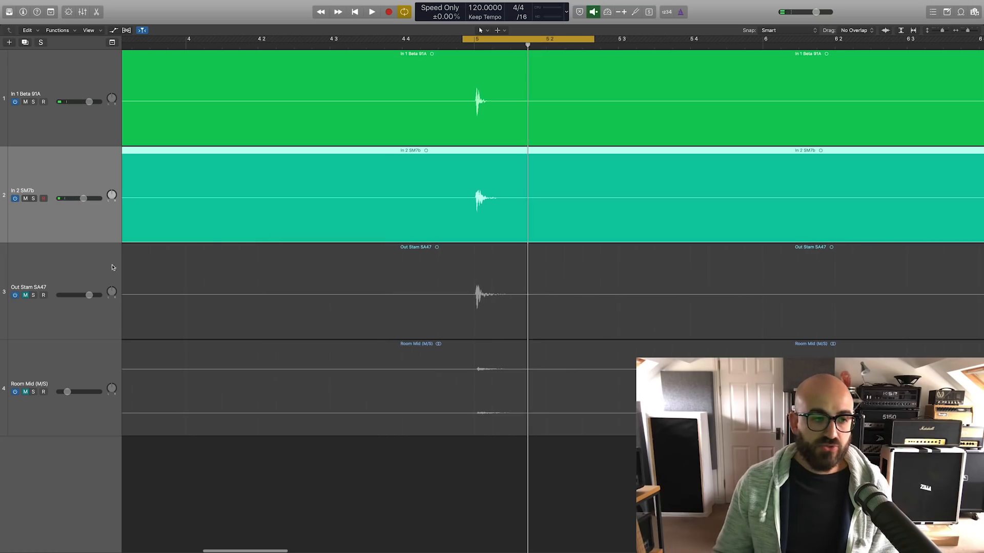
# Solo the Out Stam SA47 channel in the mixer and open its FF Pro-Q 3, placing the plug-in window clear of the tracks.
pyautogui.press('x')
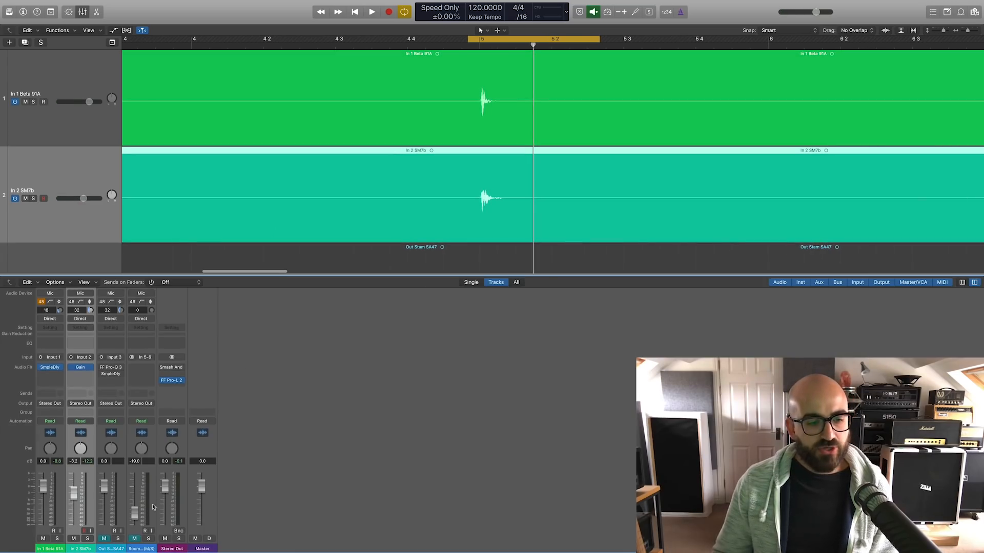
pyautogui.click(117, 539)
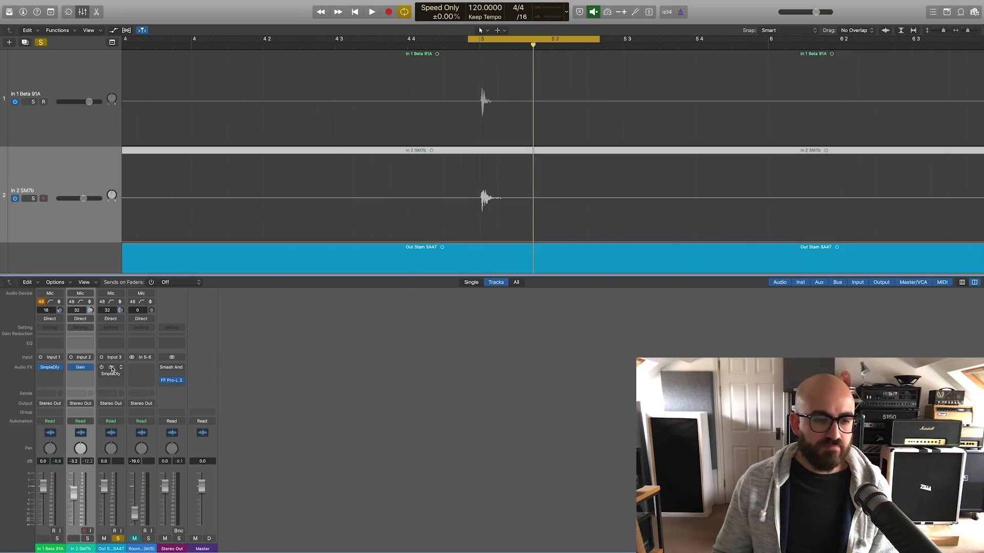
pyautogui.click(112, 369)
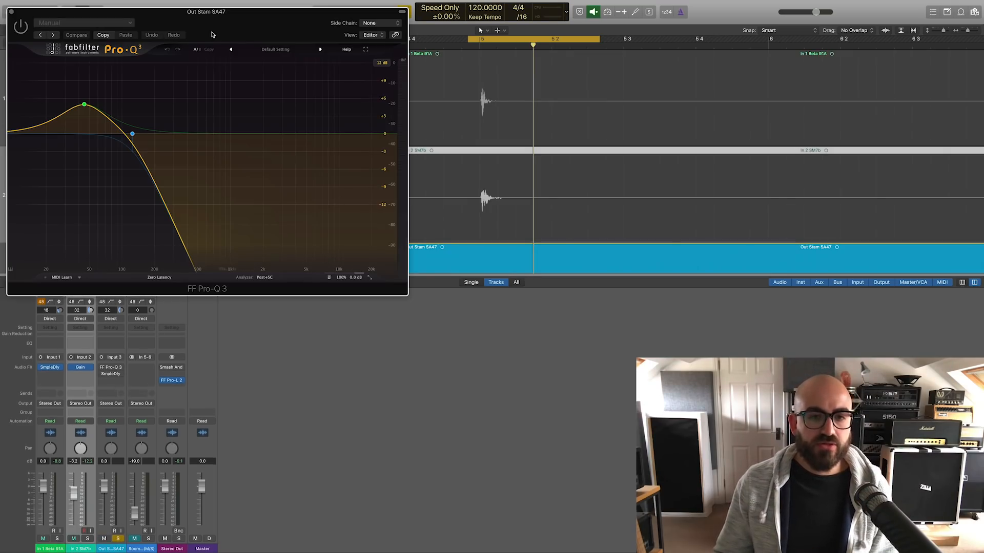
pyautogui.scroll(-3, 520, 138)
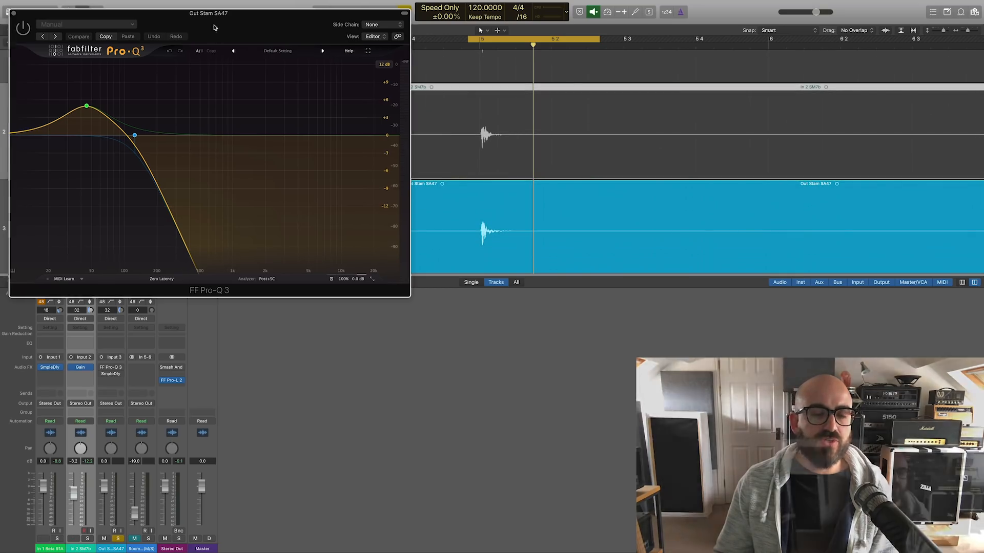
pyautogui.moveTo(215, 27); pyautogui.dragTo(711, 241)
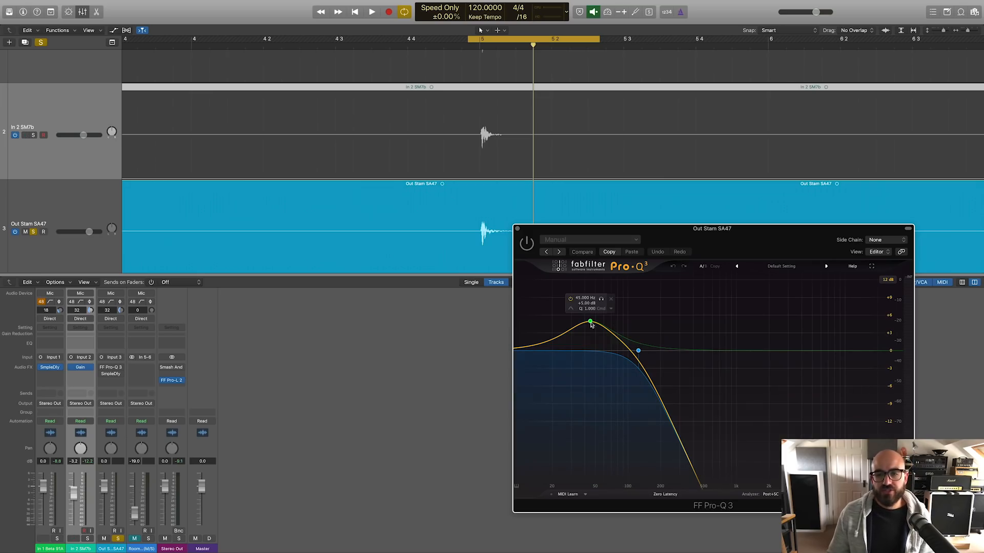
# Enable FF Pro-Q 3 on Out Stam SA47, audition the filtered signal in the loop and close the equalizer.
pyautogui.click(589, 323)
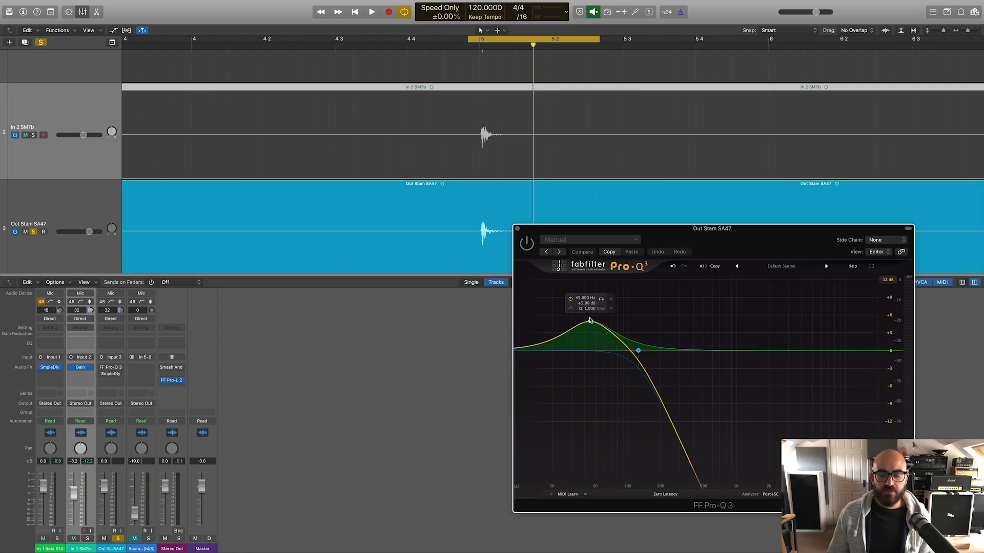
pyautogui.scroll(-2, 590, 320)
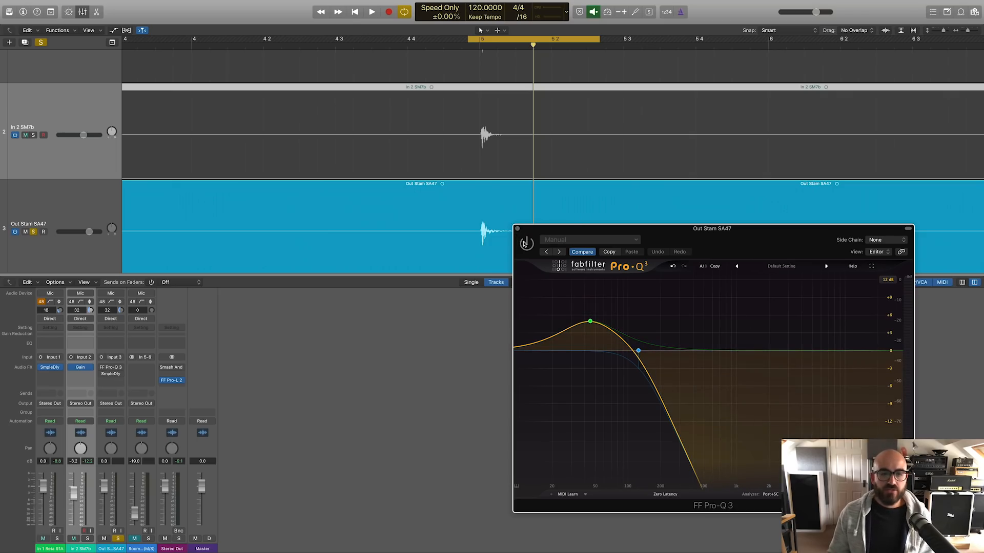
pyautogui.press('space')
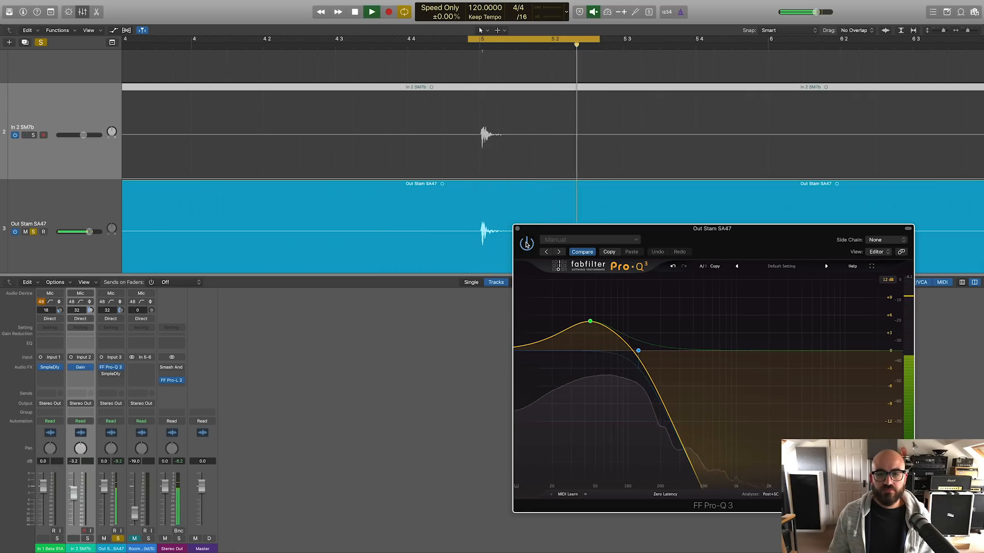
pyautogui.press('space')
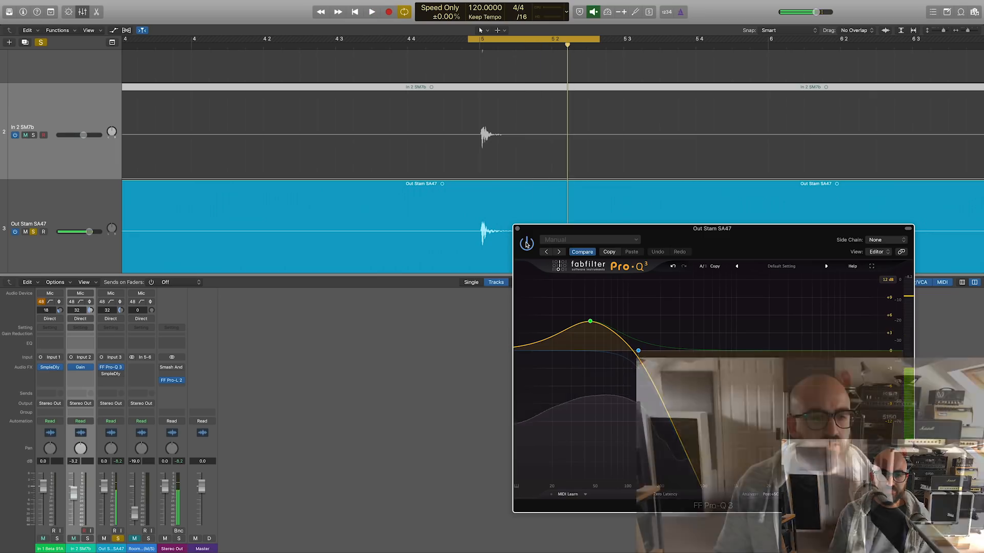
pyautogui.click(517, 229)
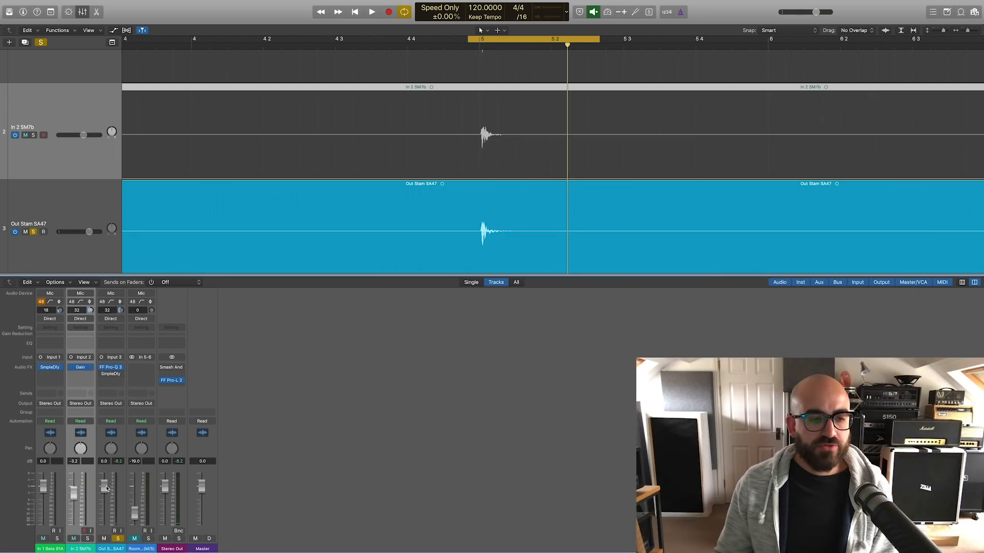
# Pull the Out Stam SA47 fader down to minimum, and unsolo and unmute the channel.
pyautogui.moveTo(107, 489); pyautogui.dragTo(104, 529)
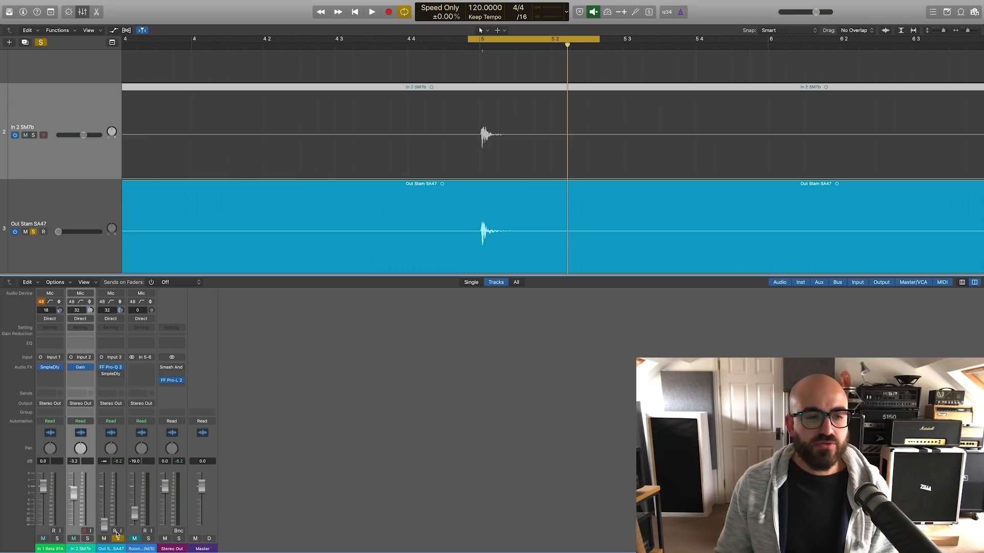
pyautogui.click(117, 538)
pyautogui.click(104, 538)
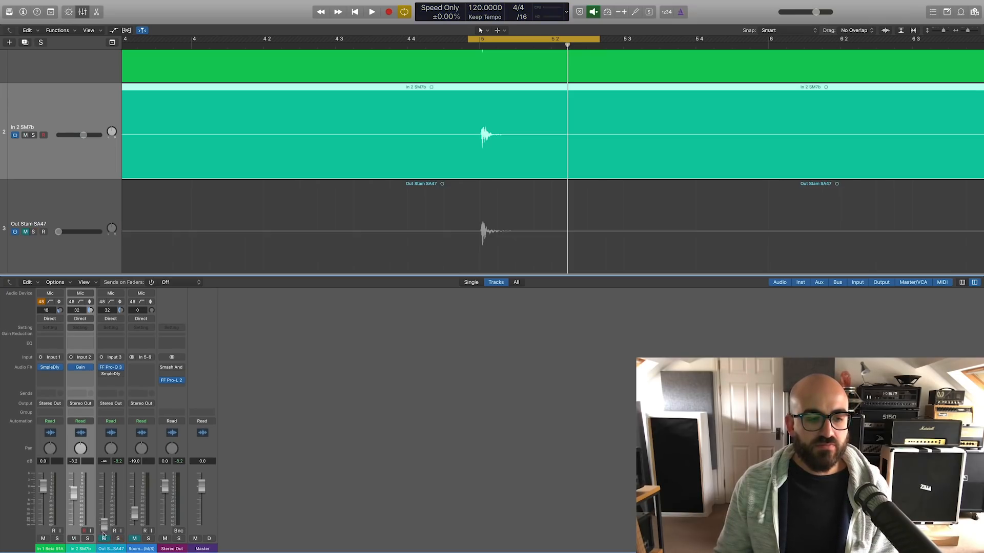
pyautogui.click(104, 538)
# Raise the Out Stam SA47 fader to -5.2 dB while the loop plays with the inside mics.
pyautogui.press('space')
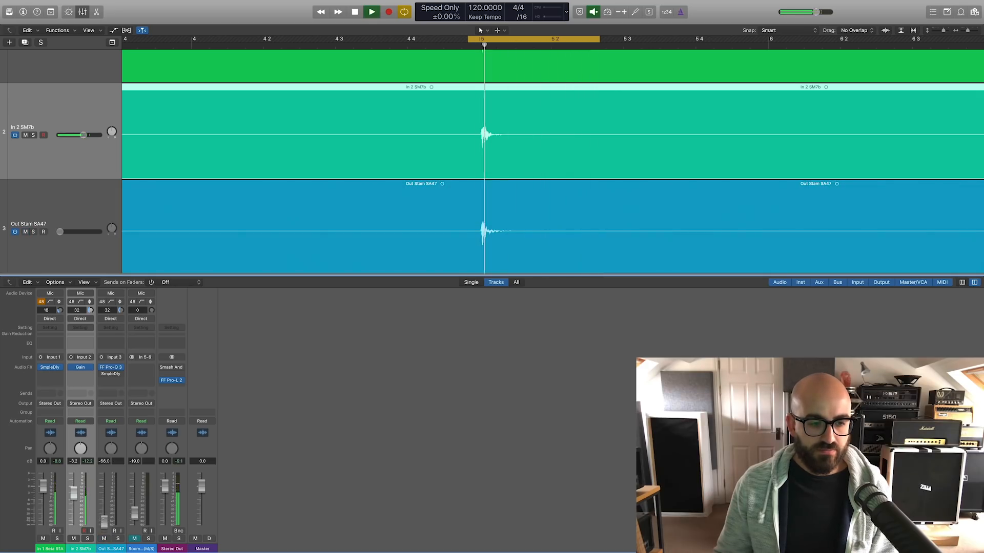
pyautogui.moveTo(104, 521); pyautogui.dragTo(104, 498)
pyautogui.press('space')
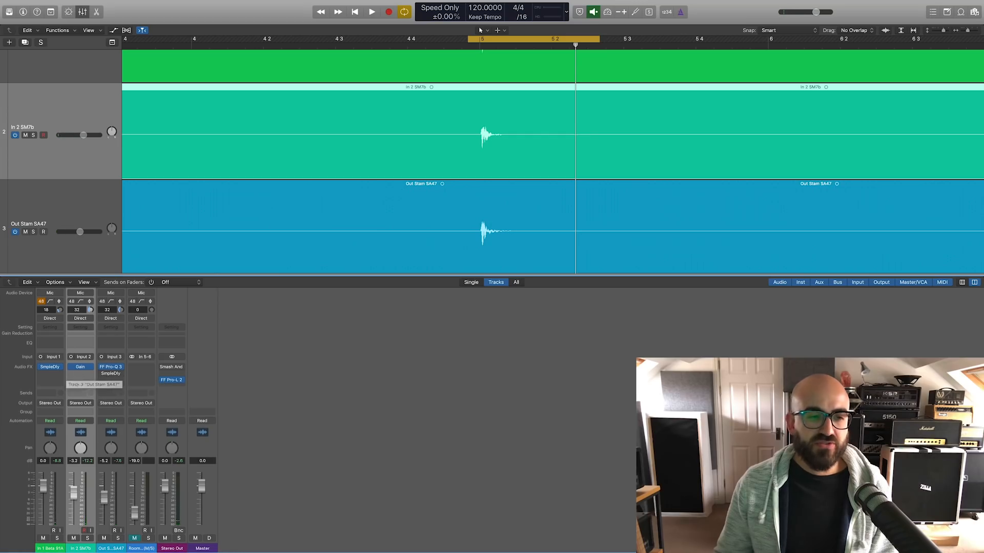
# Enable Sample Delay on Out Stam SA47 with its delay reset to 0 samples, and raise the channel fader to -4.1 dB.
pyautogui.click(110, 375)
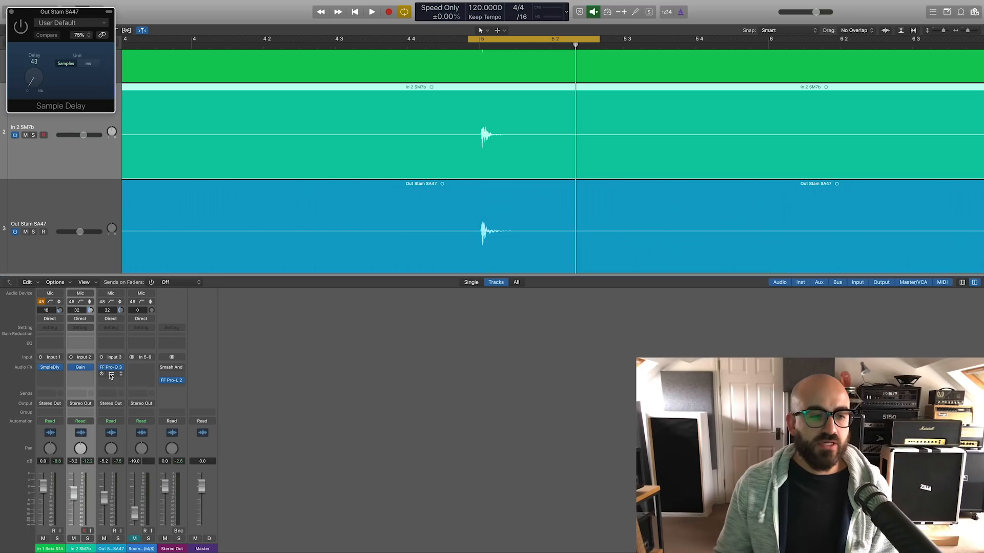
pyautogui.moveTo(33, 10); pyautogui.dragTo(347, 230)
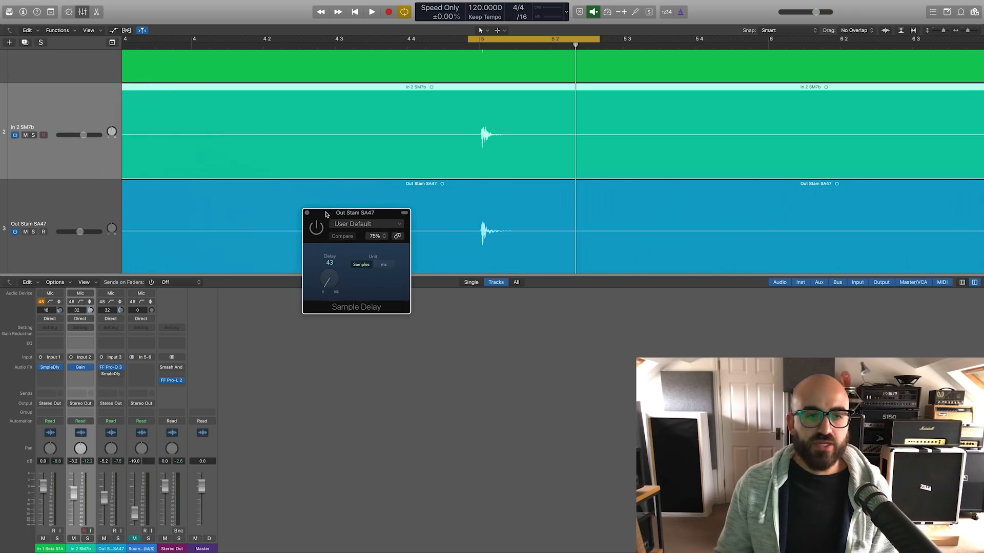
pyautogui.moveTo(329, 286); pyautogui.dragTo(331, 296)
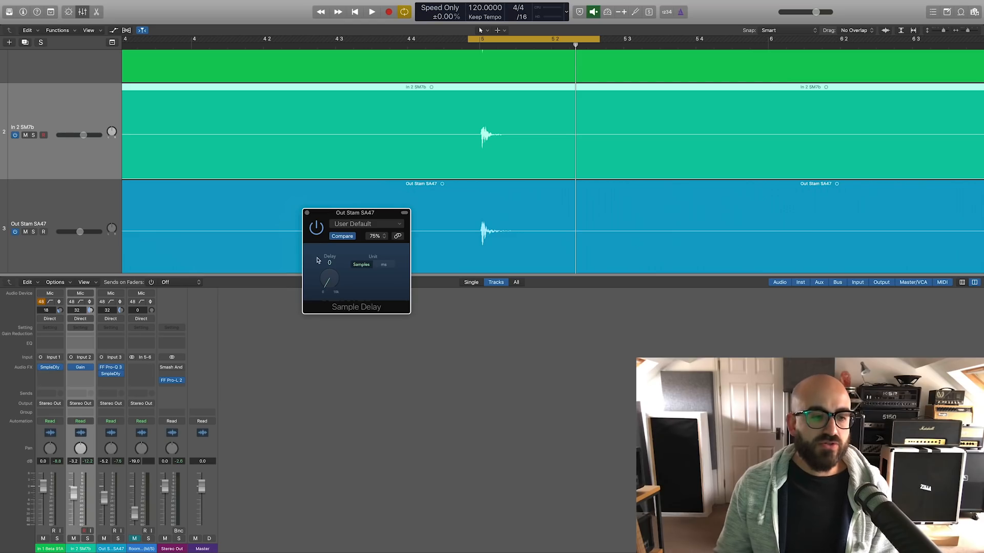
pyautogui.moveTo(104, 499); pyautogui.dragTo(104, 496)
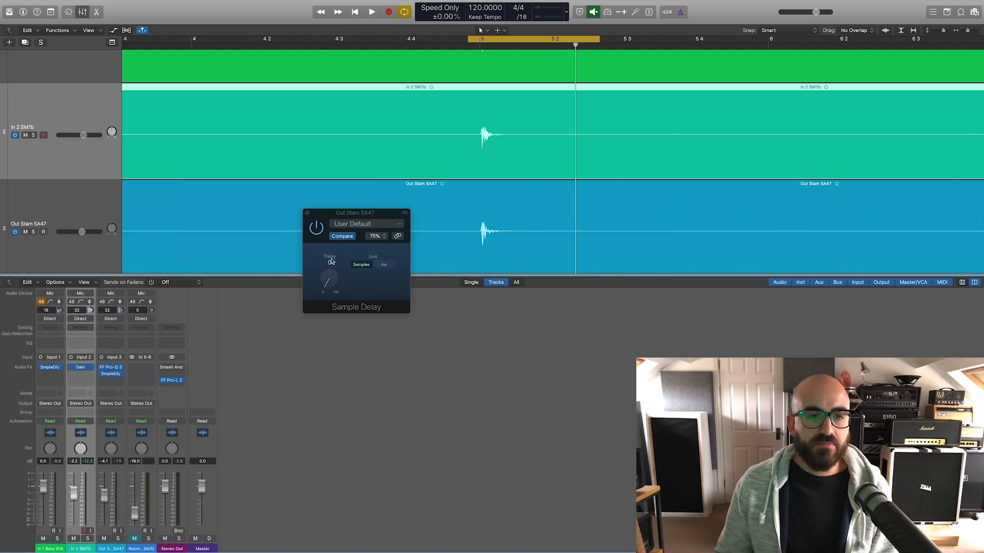
# During loop playback, set the Out Stam SA47 Sample Delay to 69 samples and its fader to -0.1 dB, and close the plug-in.
pyautogui.press('space')
pyautogui.moveTo(327, 288); pyautogui.dragTo(327, 286)
pyautogui.moveTo(103, 496); pyautogui.dragTo(104, 486)
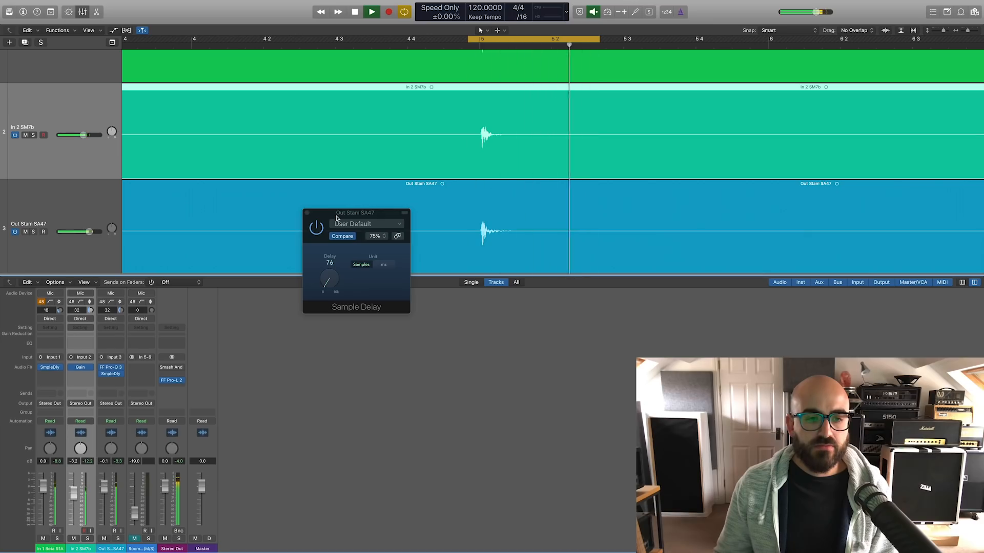
pyautogui.moveTo(327, 285); pyautogui.dragTo(327, 285)
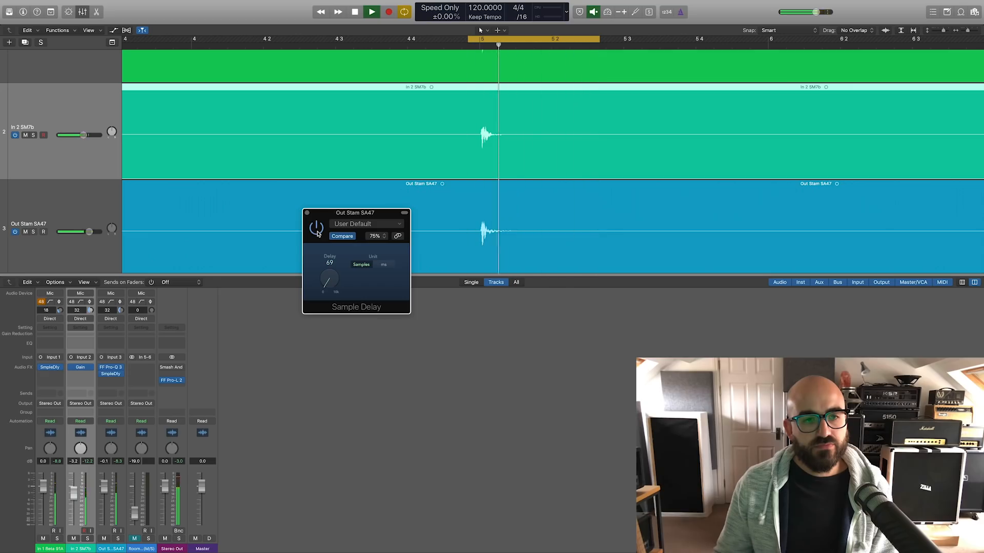
pyautogui.press('space')
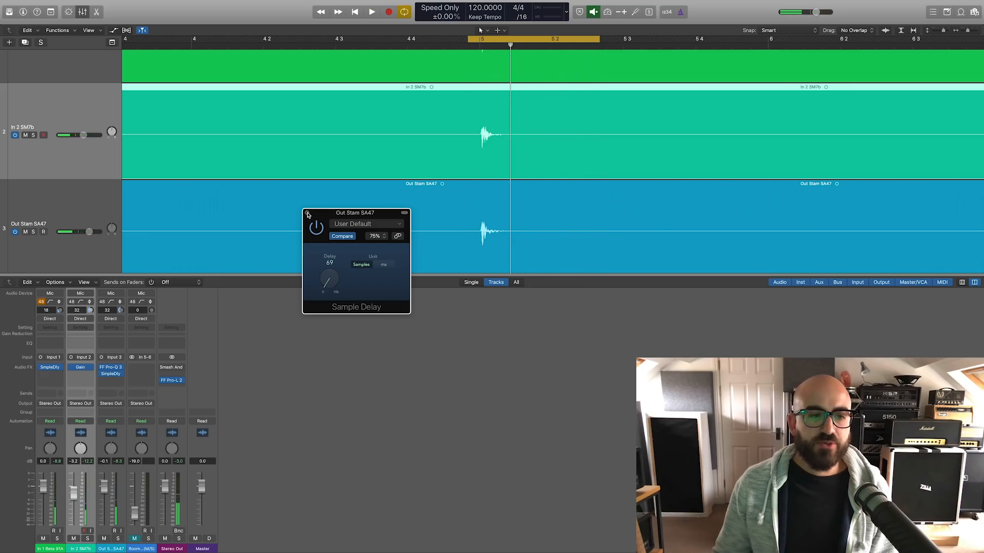
pyautogui.click(307, 213)
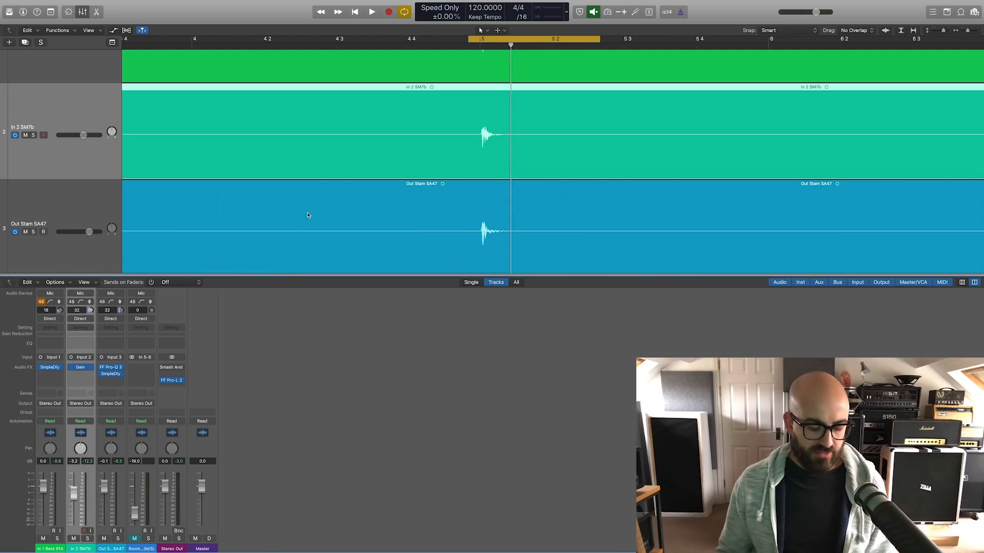
# Lower the Out Stam SA47 fader to -5.2 dB in the mixer.
pyautogui.press('x')
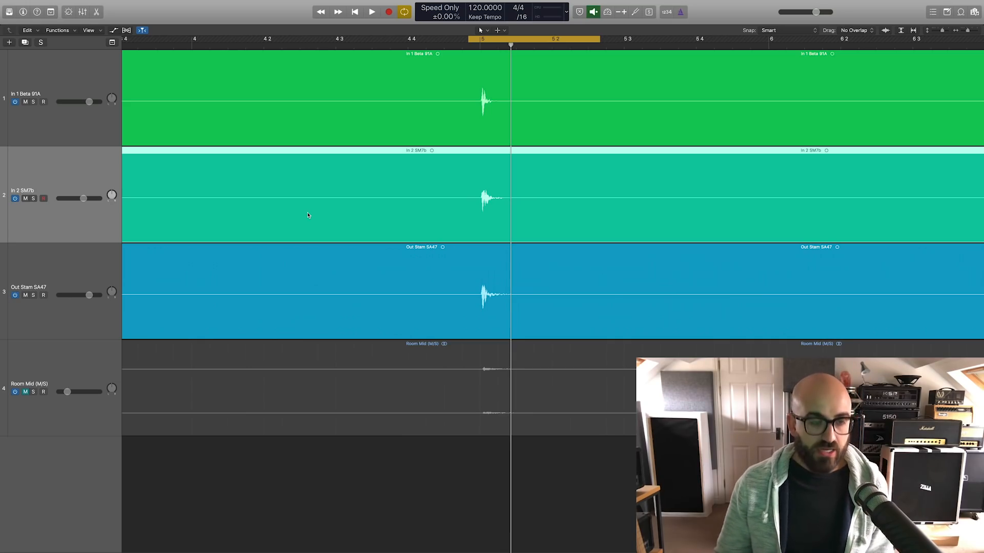
pyautogui.press('x')
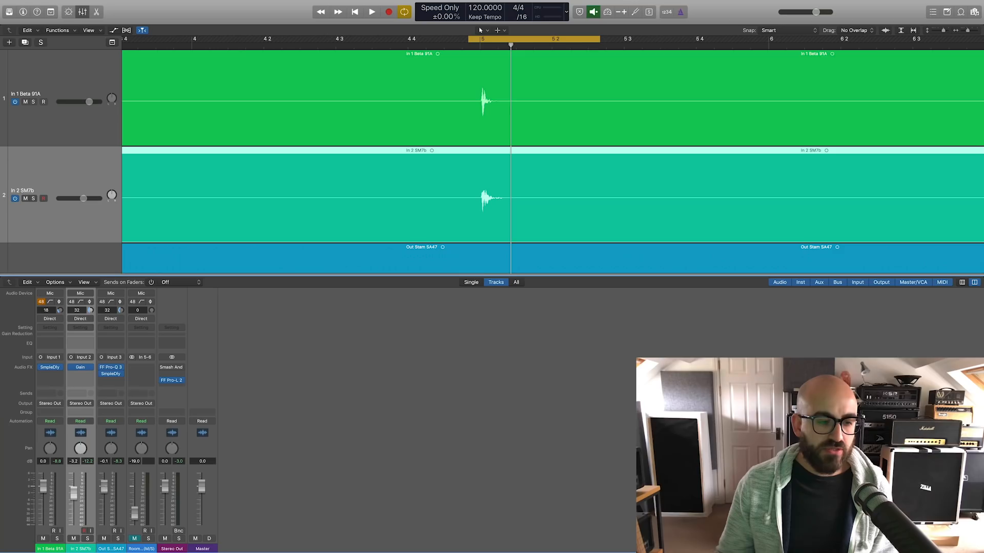
pyautogui.moveTo(104, 484); pyautogui.dragTo(106, 509)
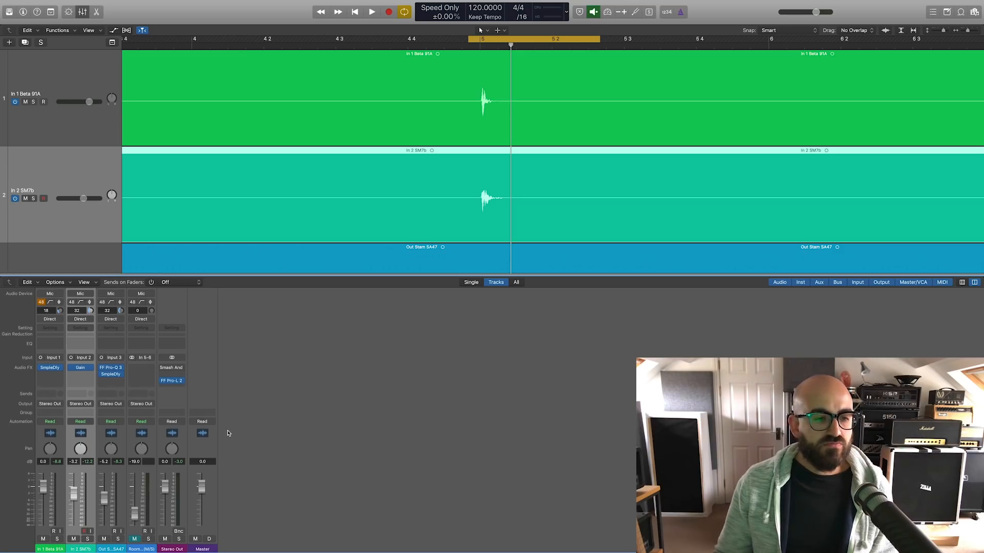
# Enable and open Smash And Grab v2 on Stereo Out, hide the mixer and check the compressor's Attack and Release settings.
pyautogui.click(163, 368)
pyautogui.click(172, 367)
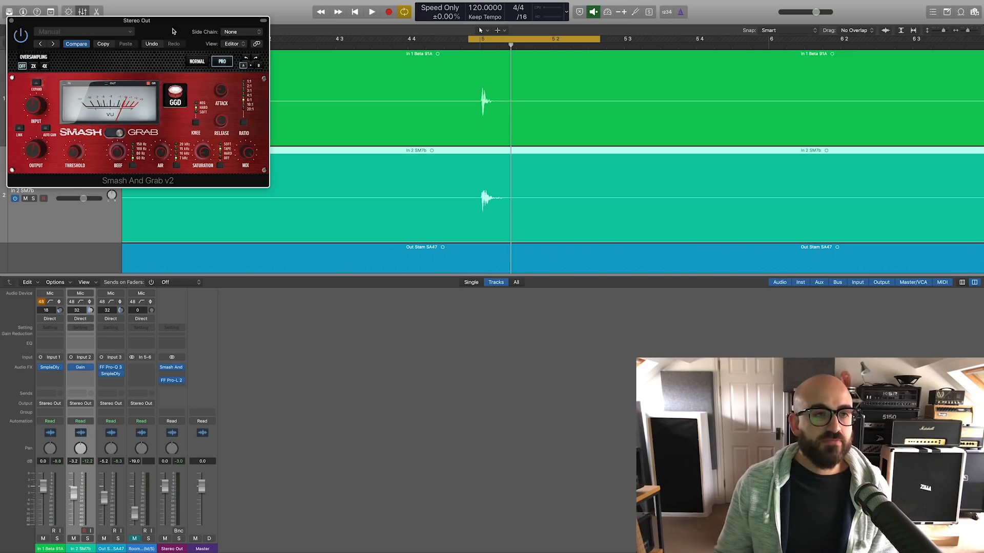
pyautogui.moveTo(174, 31); pyautogui.dragTo(431, 118)
pyautogui.press('x')
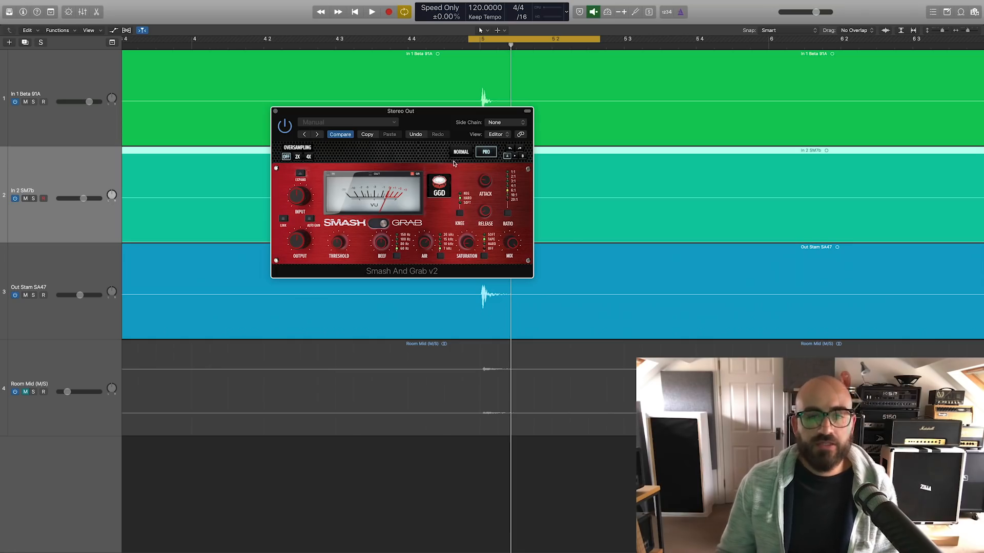
pyautogui.click(485, 185)
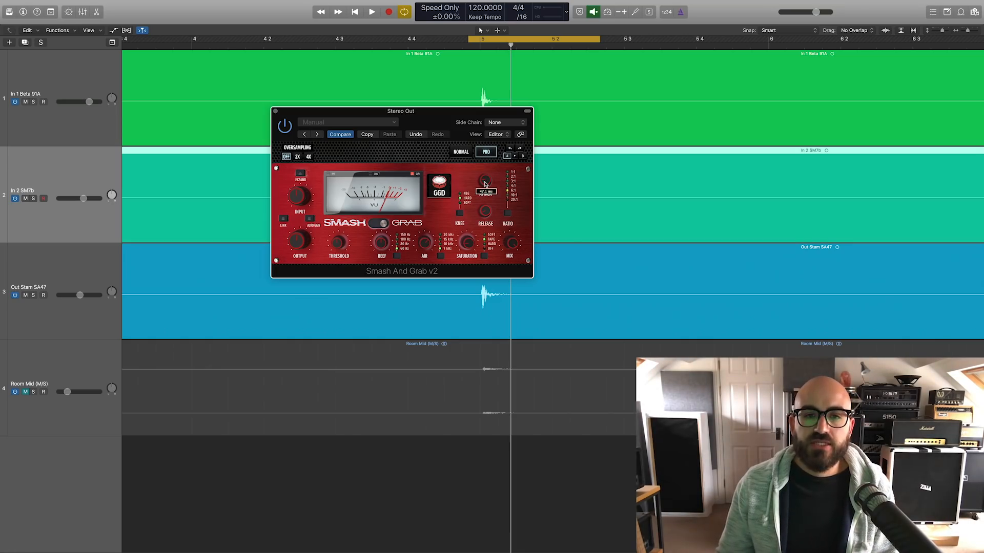
pyautogui.click(486, 185)
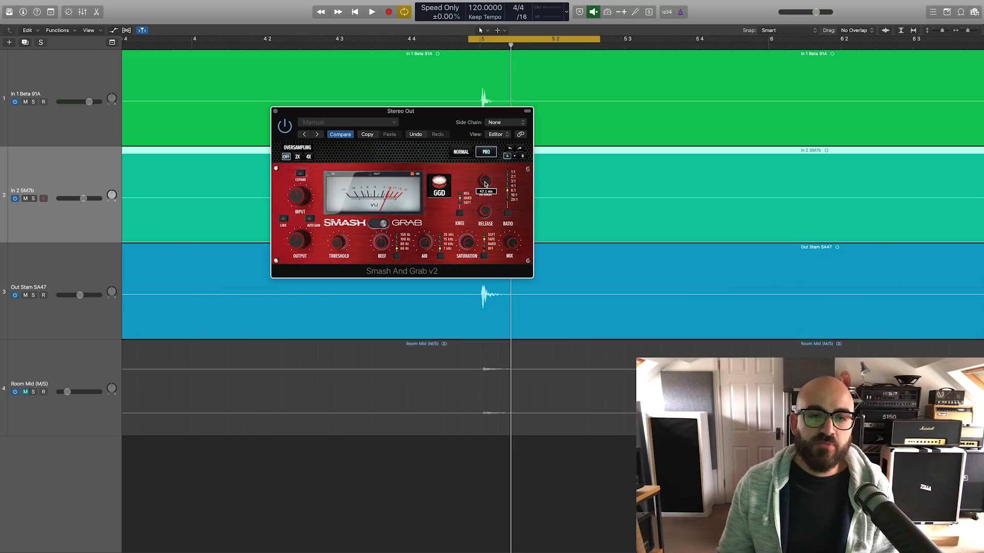
pyautogui.moveTo(486, 212)
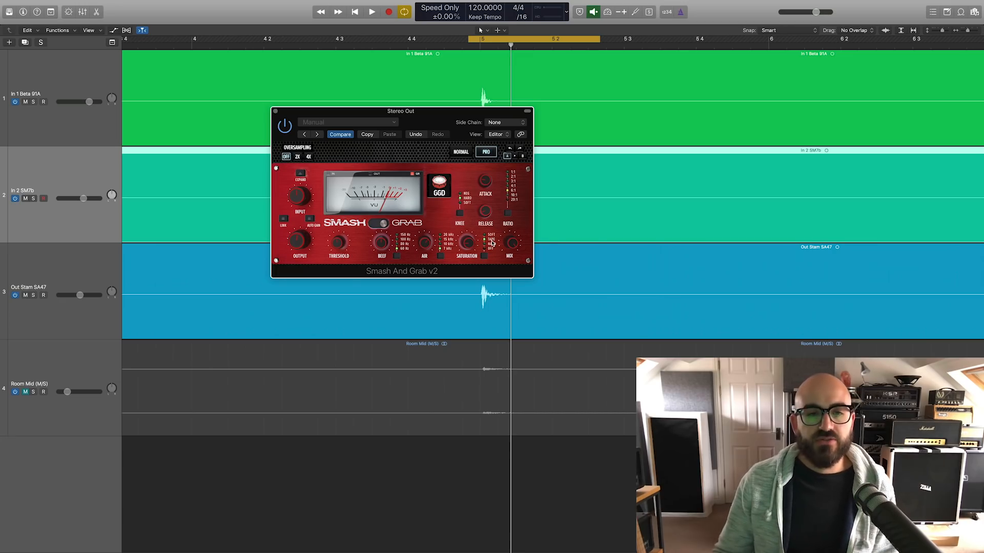
pyautogui.hscroll(1, 284, 128)
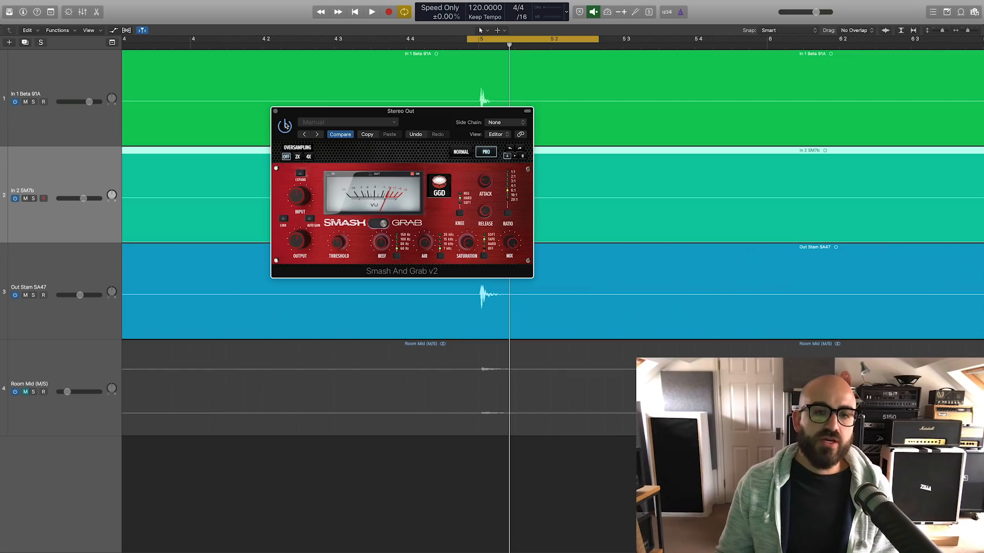
# Play the loop with the three close kick mics and toggle Smash And Grab on Stereo Out for comparison.
pyautogui.click(286, 126)
pyautogui.press('space')
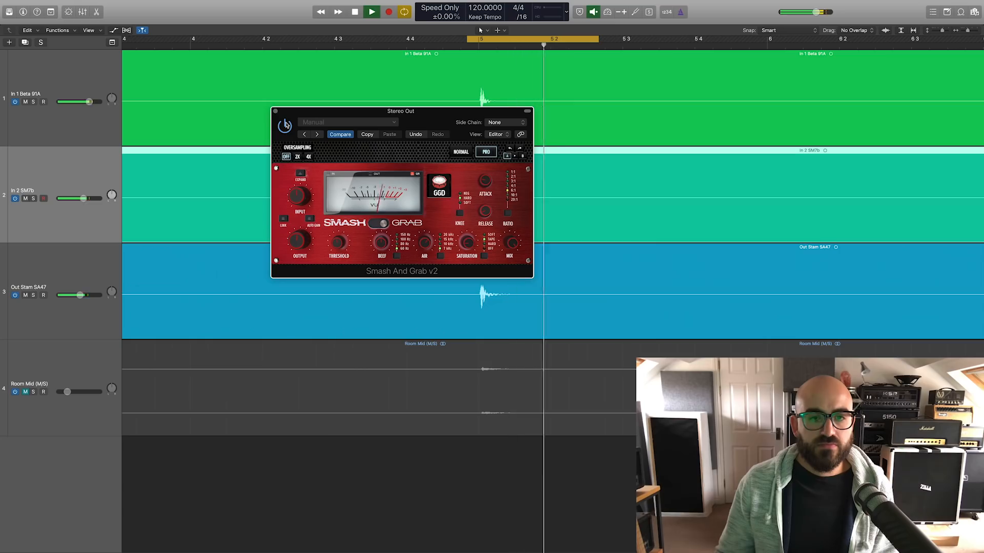
pyautogui.press('space')
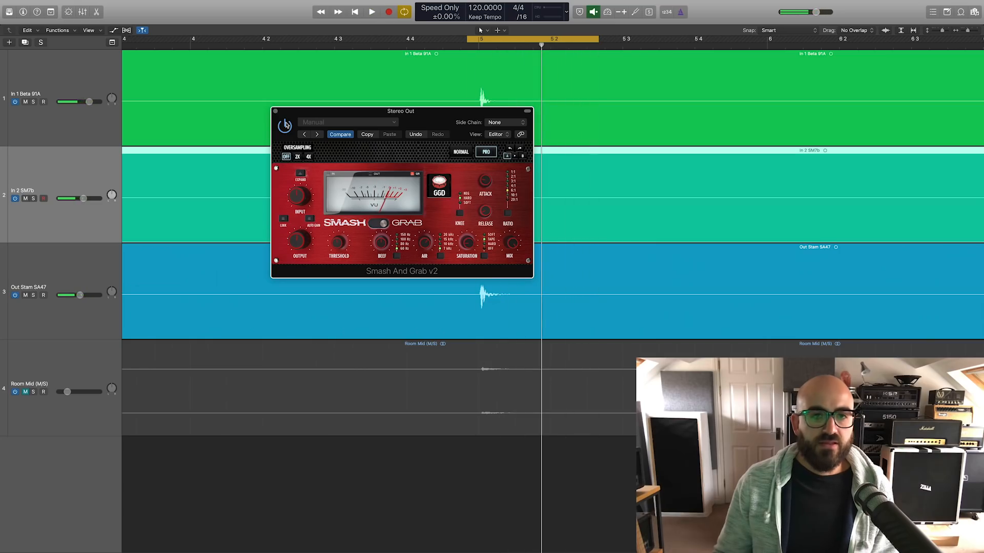